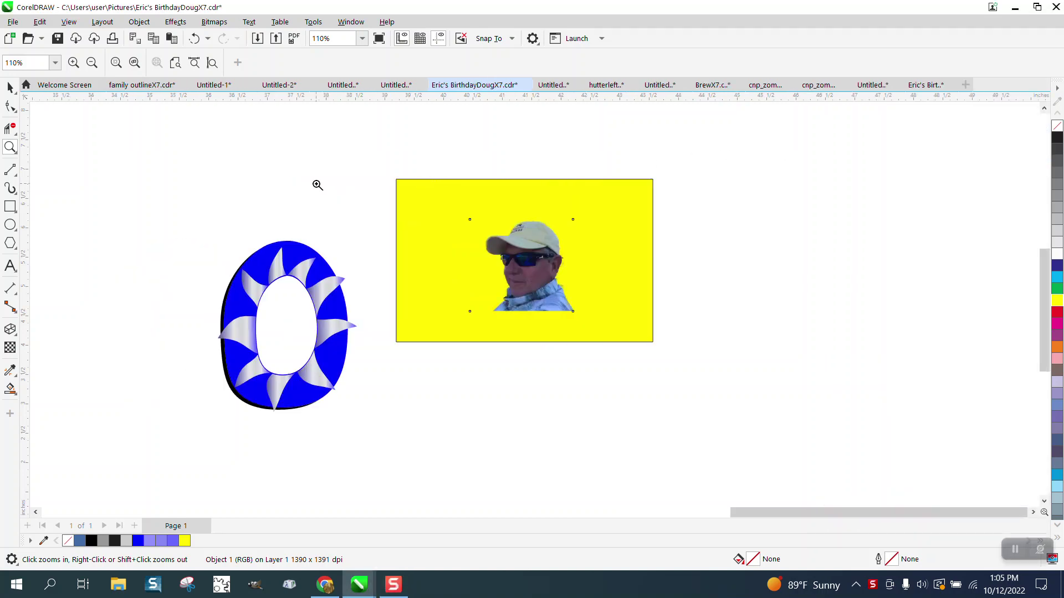
# Zoom in on the blue O and select it, undoing an accidental move of its fill
pyautogui.moveTo(211, 218); pyautogui.dragTo(433, 411)
pyautogui.rightClick(365, 291)
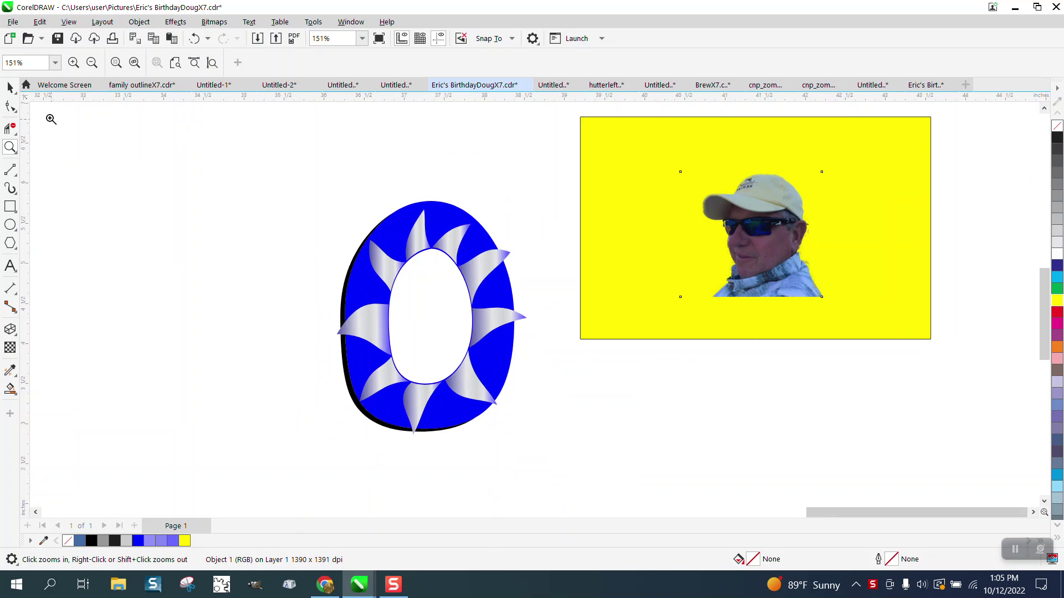
pyautogui.click(10, 87)
pyautogui.click(370, 238)
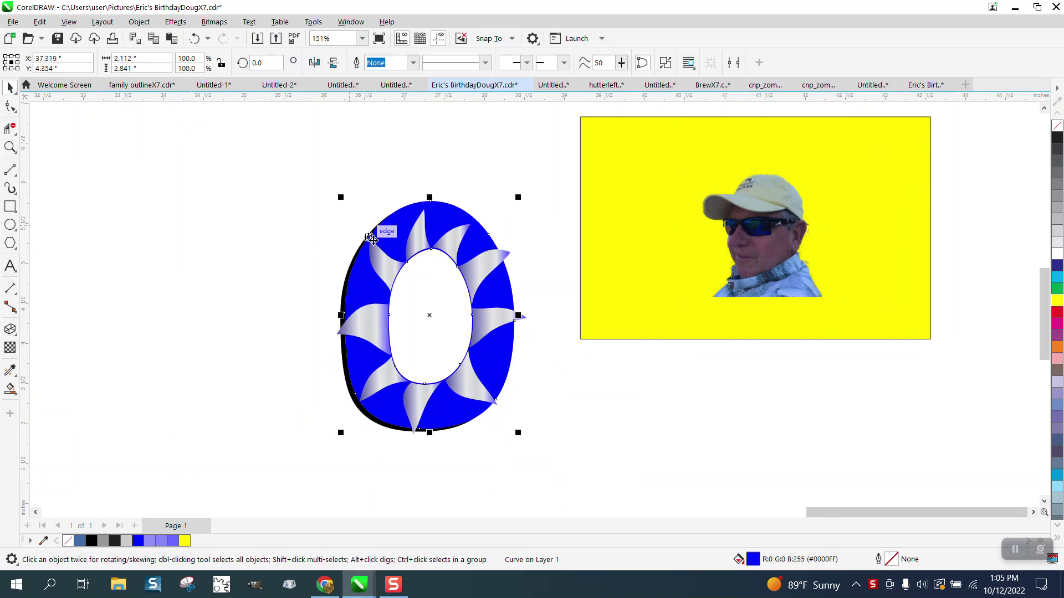
pyautogui.moveTo(370, 238); pyautogui.dragTo(277, 243)
pyautogui.hotkey('ctrl', 'z')
# Select all fourteen pieces of the O and lock them with Object > Lock
pyautogui.scroll(-3, 571, 482)
pyautogui.hotkey('ctrl', 'z')
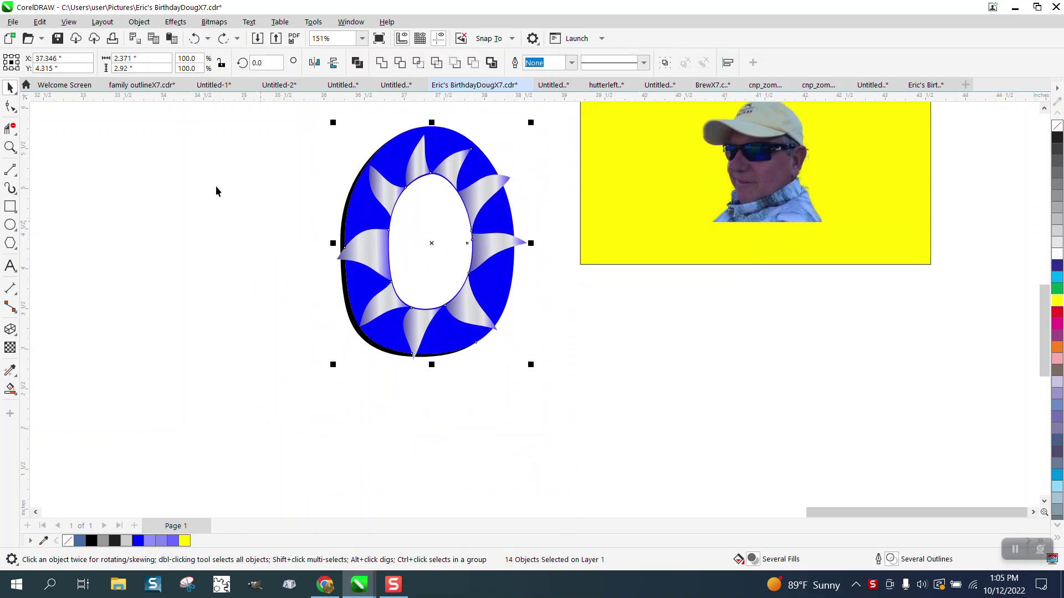
pyautogui.click(139, 22)
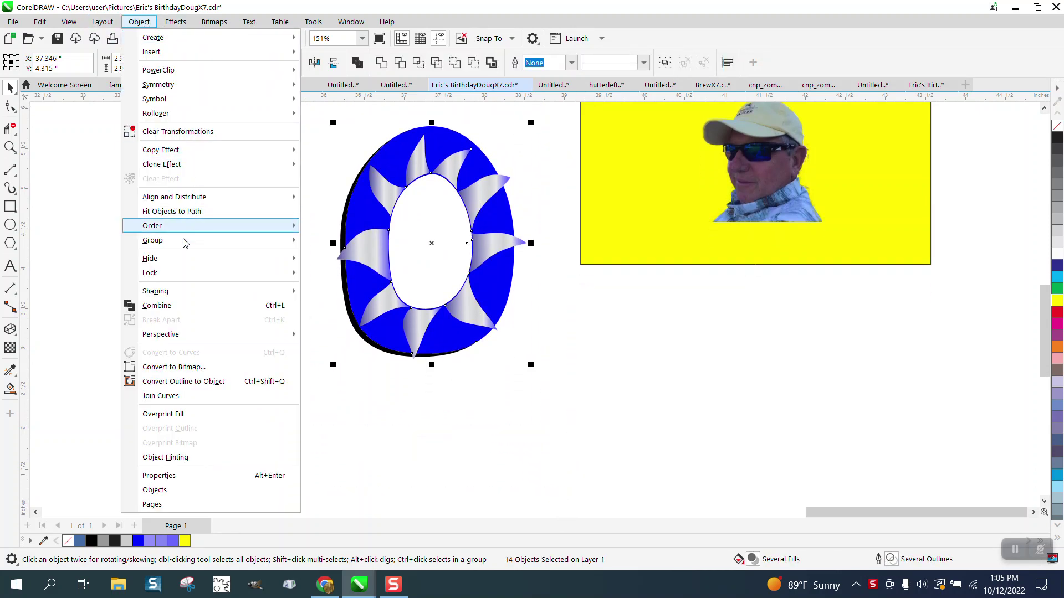
pyautogui.moveTo(174, 273)
pyautogui.click(310, 277)
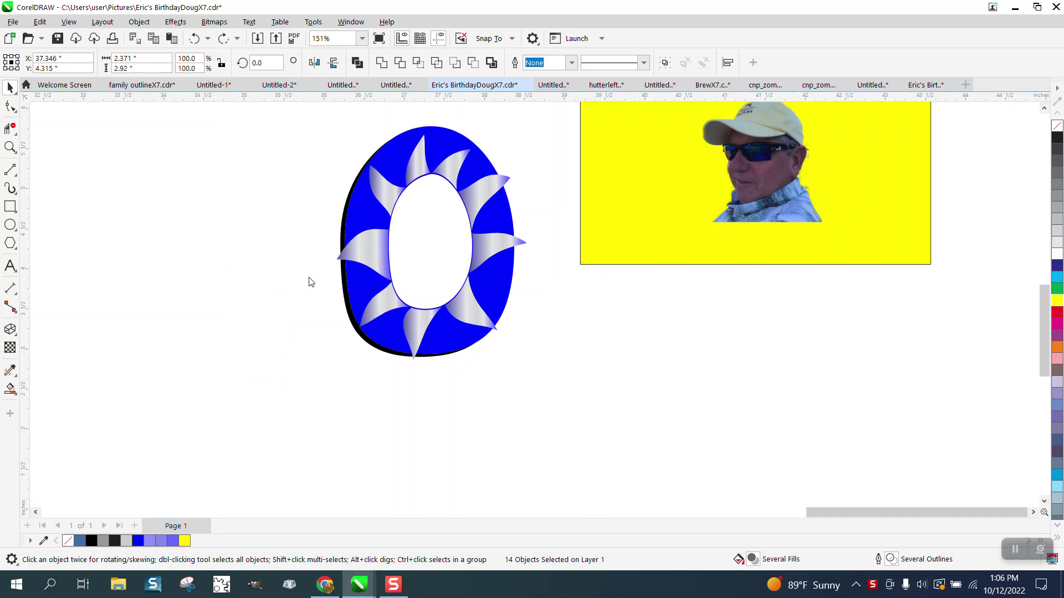
# Nudge the cap photo and zoom in closely to inspect its edge around the ear
pyautogui.click(9, 147)
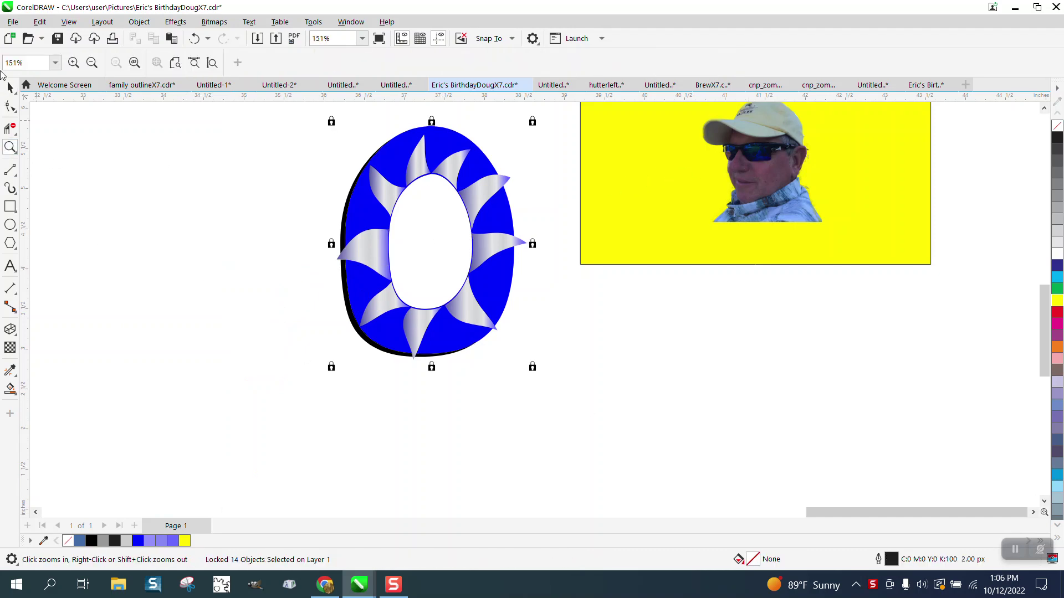
pyautogui.click(10, 87)
pyautogui.moveTo(747, 161)
pyautogui.mouseDown()
pyautogui.moveTo(703, 177)
pyautogui.moveTo(761, 176)
pyautogui.mouseUp()
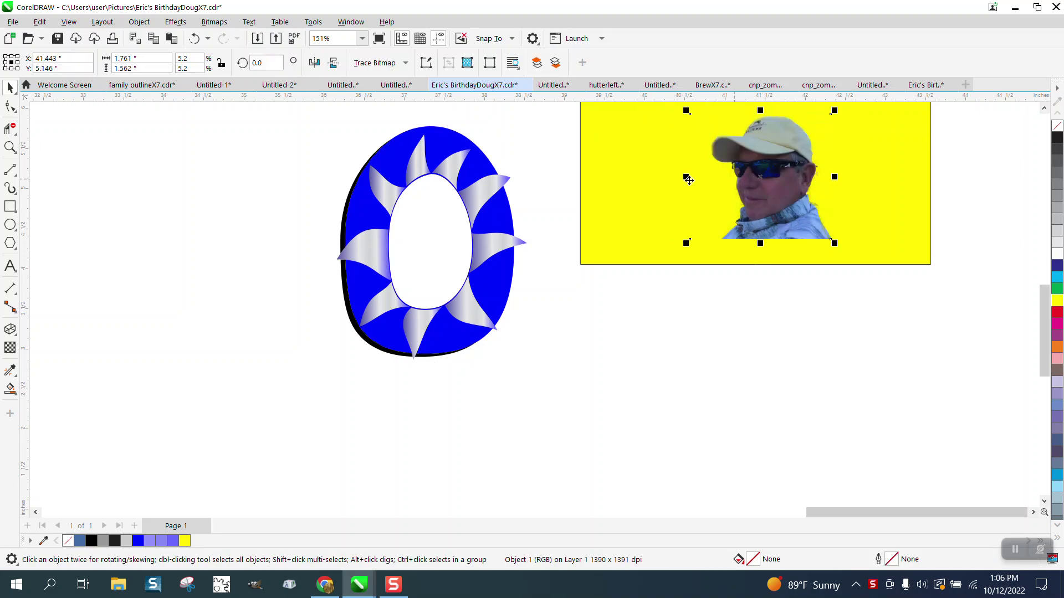
pyautogui.click(9, 147)
pyautogui.moveTo(719, 123); pyautogui.dragTo(872, 274)
pyautogui.moveTo(670, 300); pyautogui.dragTo(554, 192)
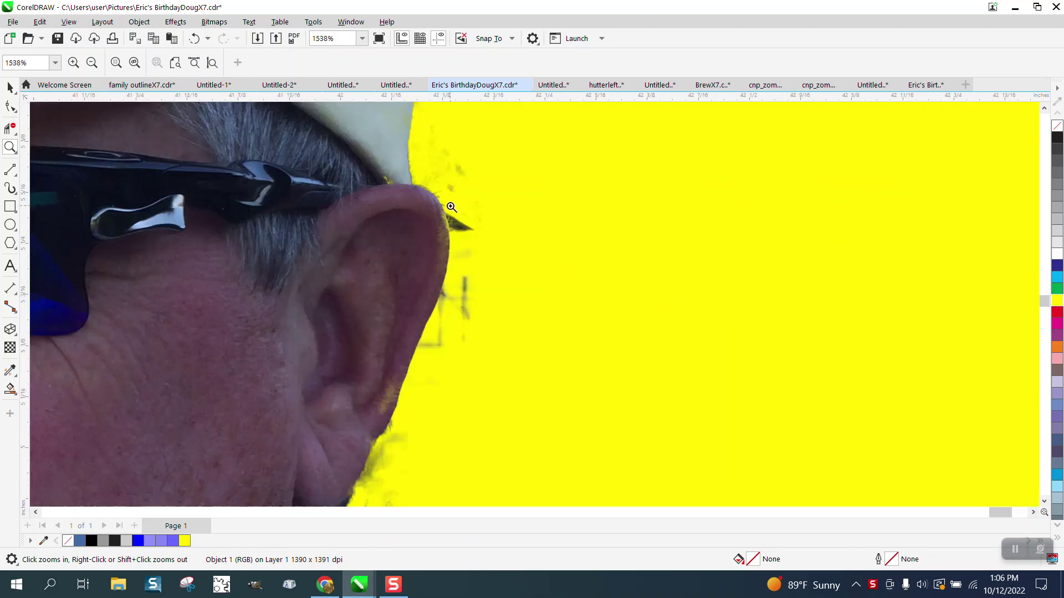
pyautogui.scroll(-5, 459, 223)
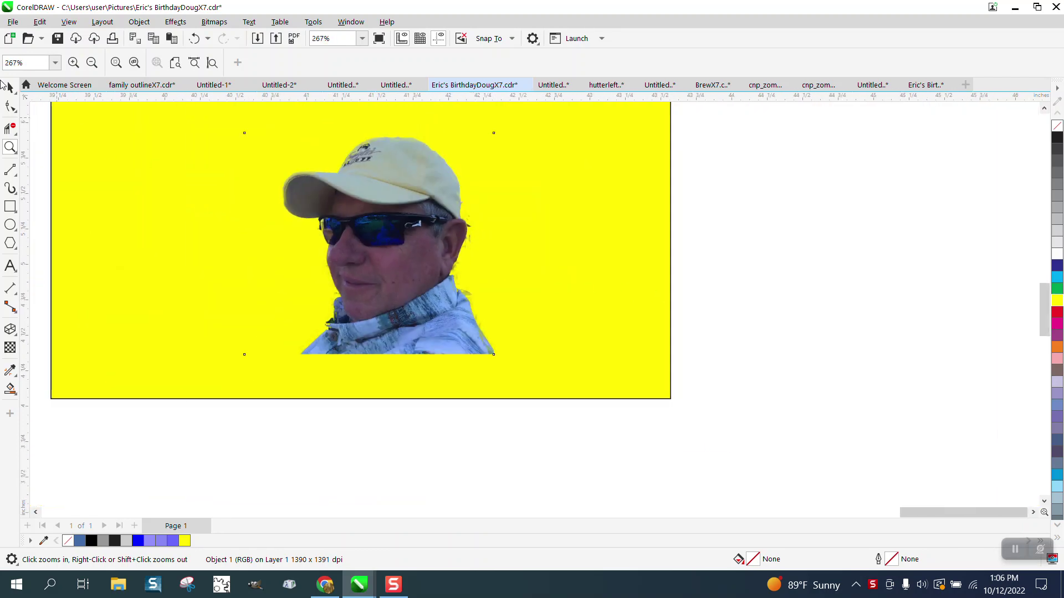
# Drag the cap photo to the left side of the yellow background, X 40.302 in
pyautogui.click(10, 87)
pyautogui.moveTo(411, 221); pyautogui.dragTo(244, 216)
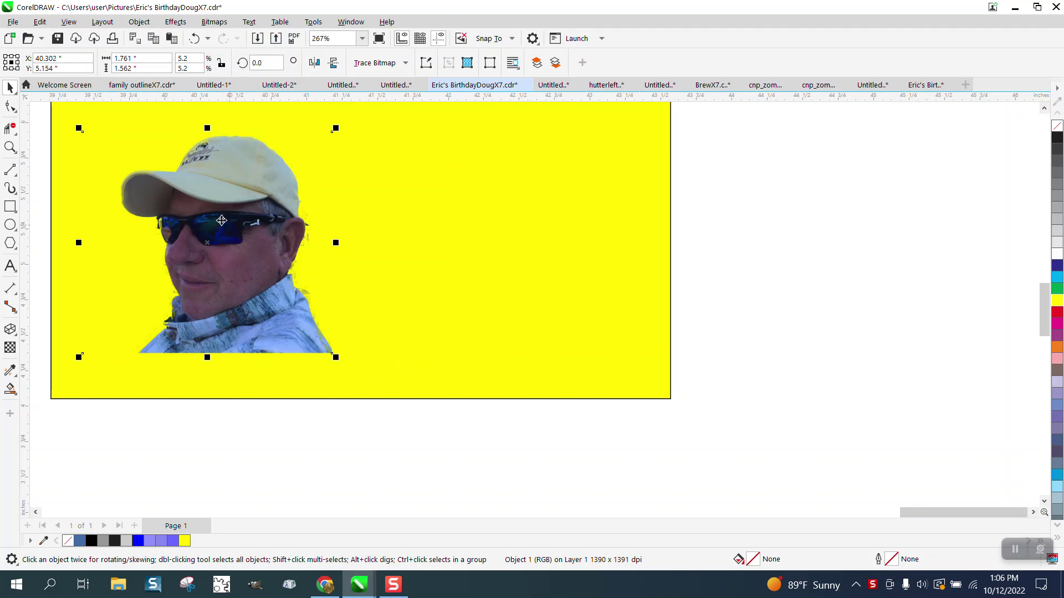
pyautogui.click(407, 64)
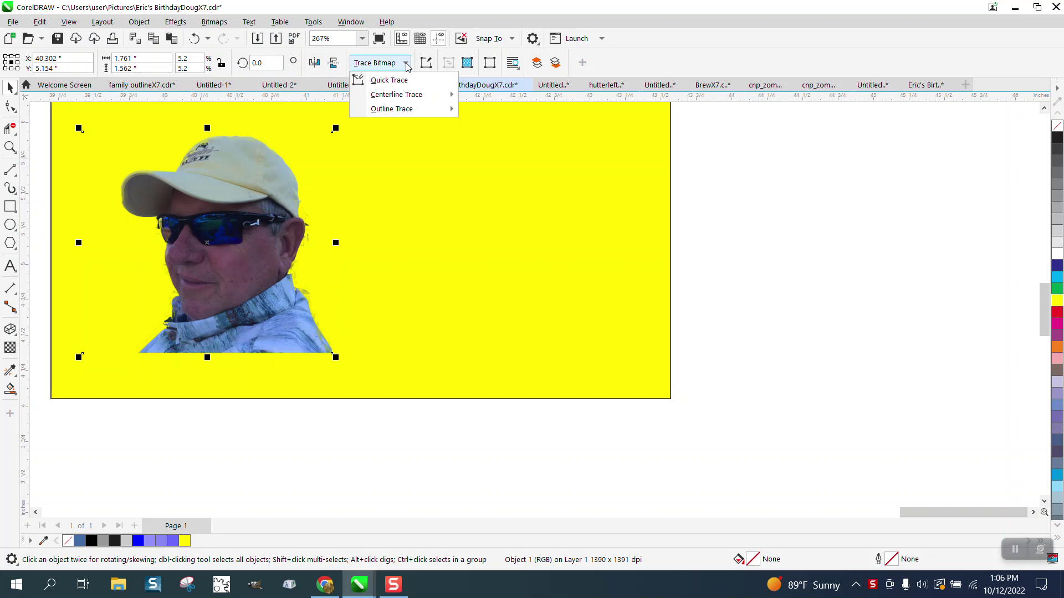
# Duplicate the photo 3 inches right and convert the copy to an 8-bit grayscale 300 dpi bitmap
pyautogui.click(256, 231)
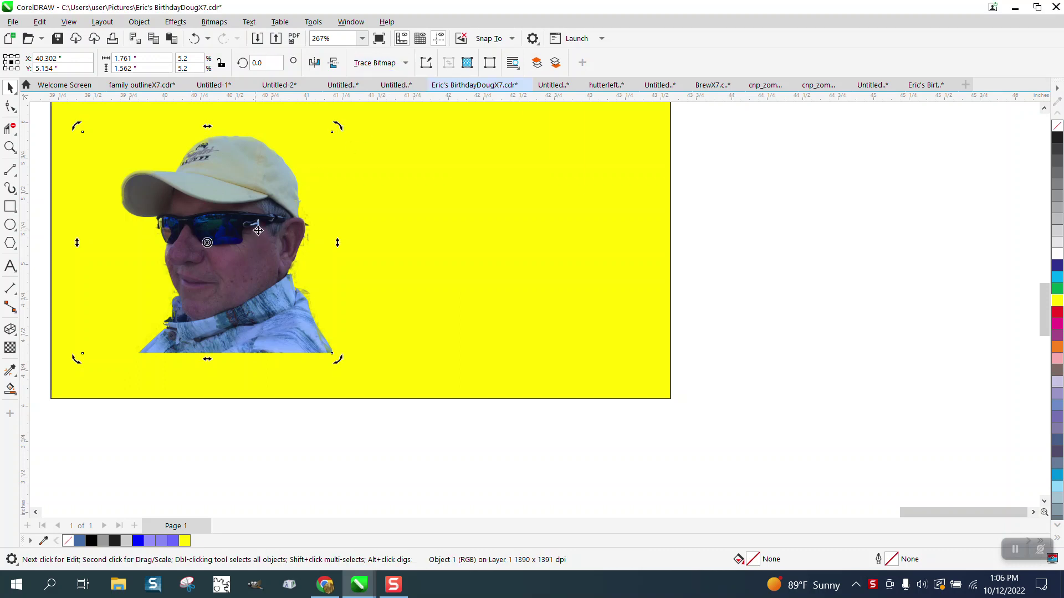
pyautogui.hotkey('ctrl', 'd')
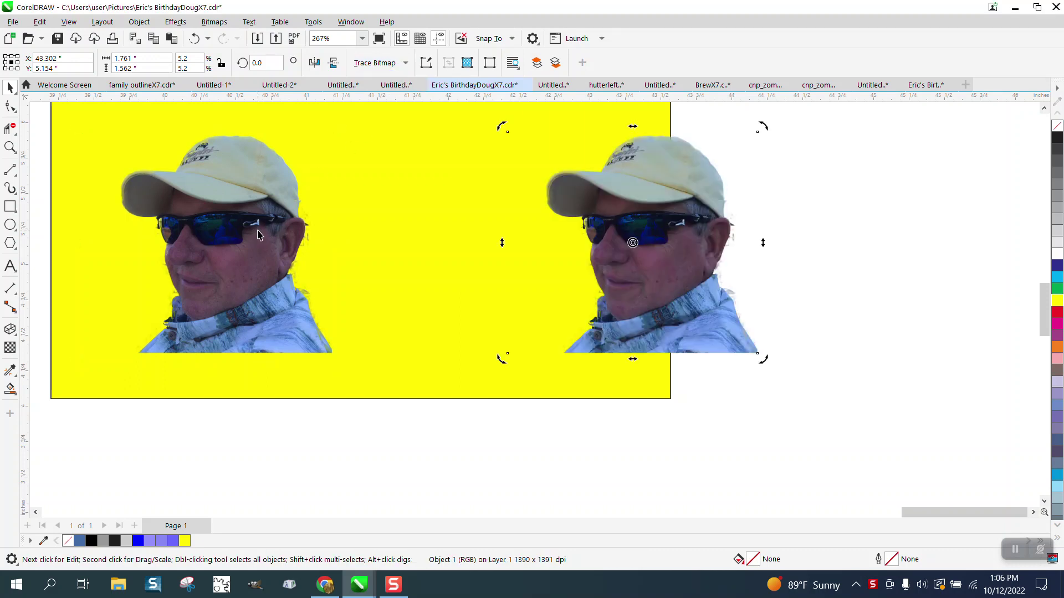
pyautogui.click(219, 24)
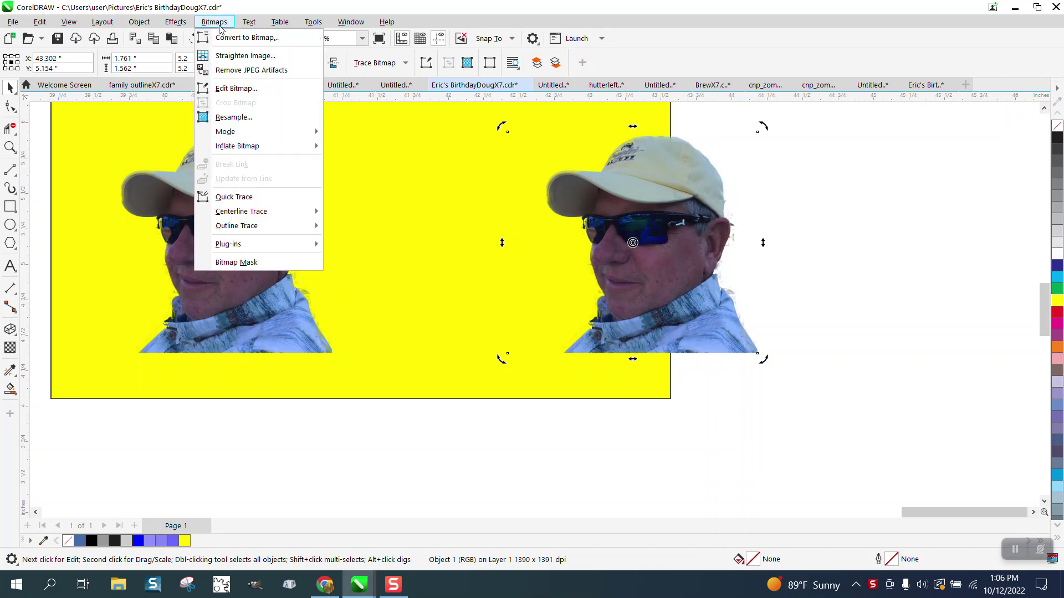
pyautogui.click(242, 38)
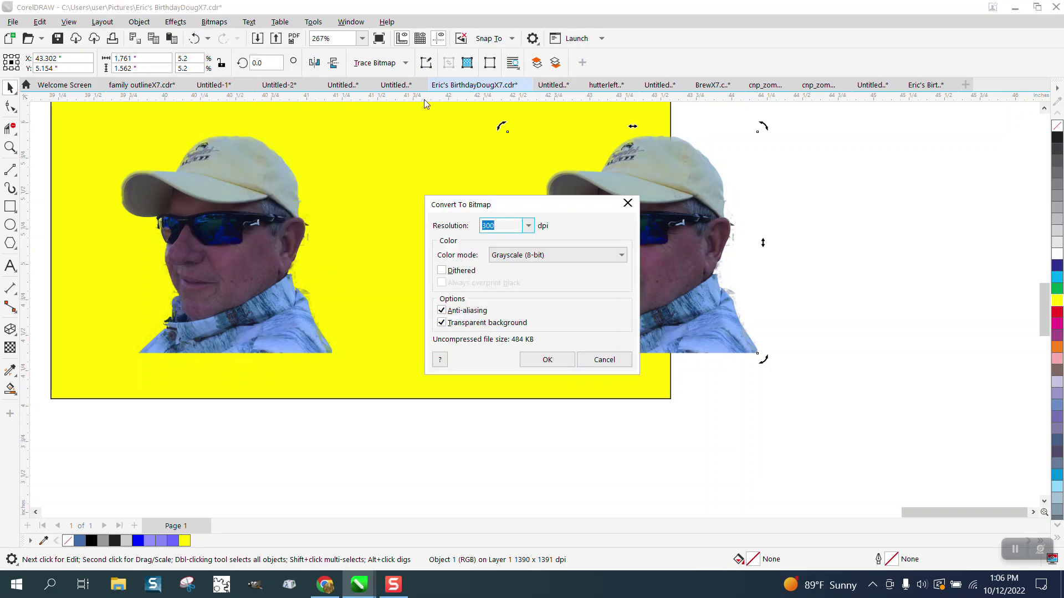
pyautogui.click(554, 361)
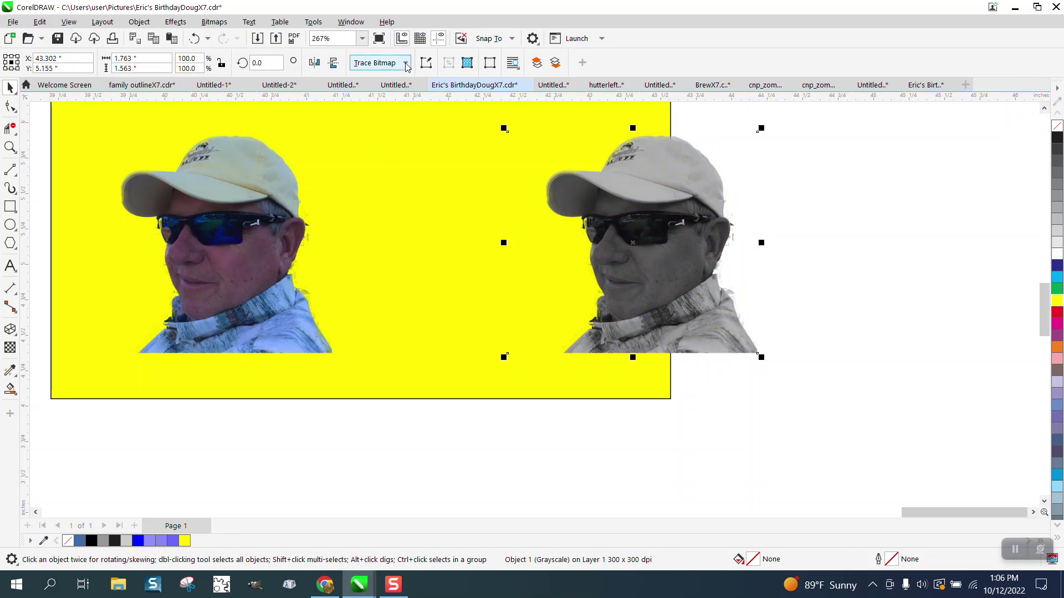
# Check the tracing and Resample settings for the copy, cancelling resample to keep its size
pyautogui.click(382, 63)
pyautogui.click(275, 31)
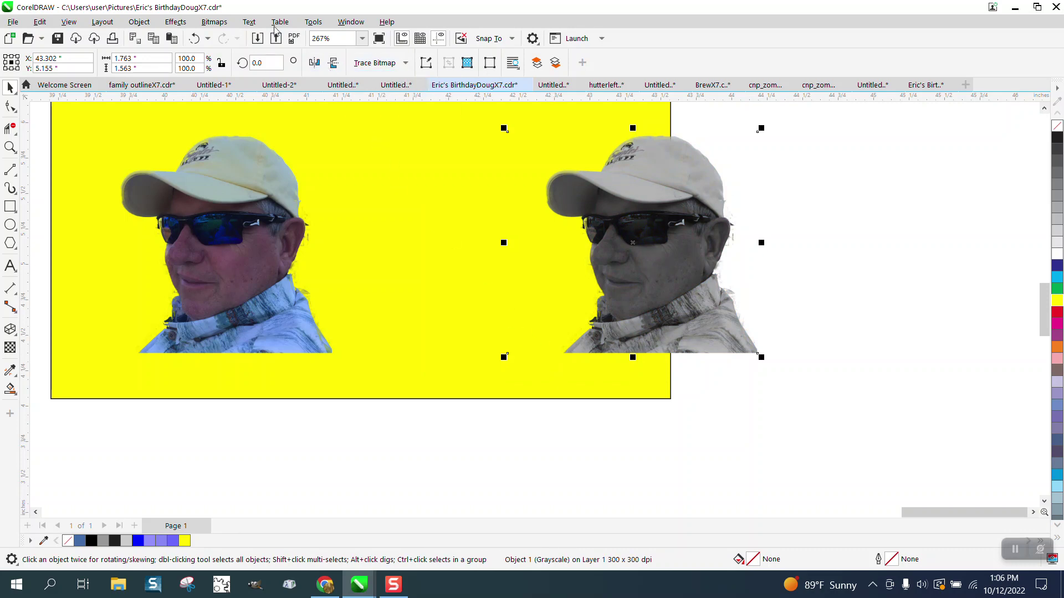
pyautogui.click(214, 22)
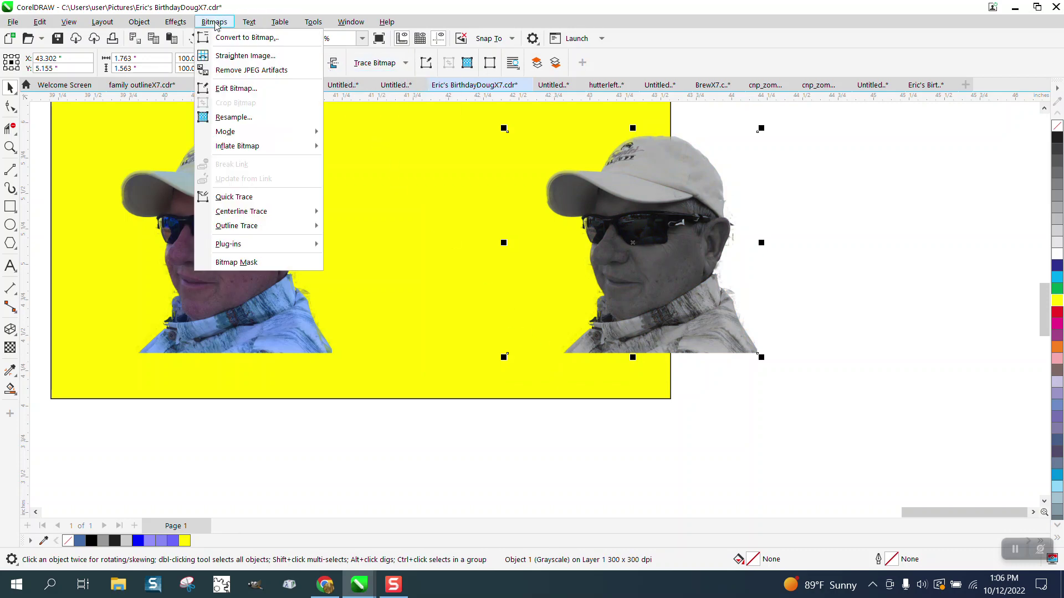
pyautogui.click(233, 116)
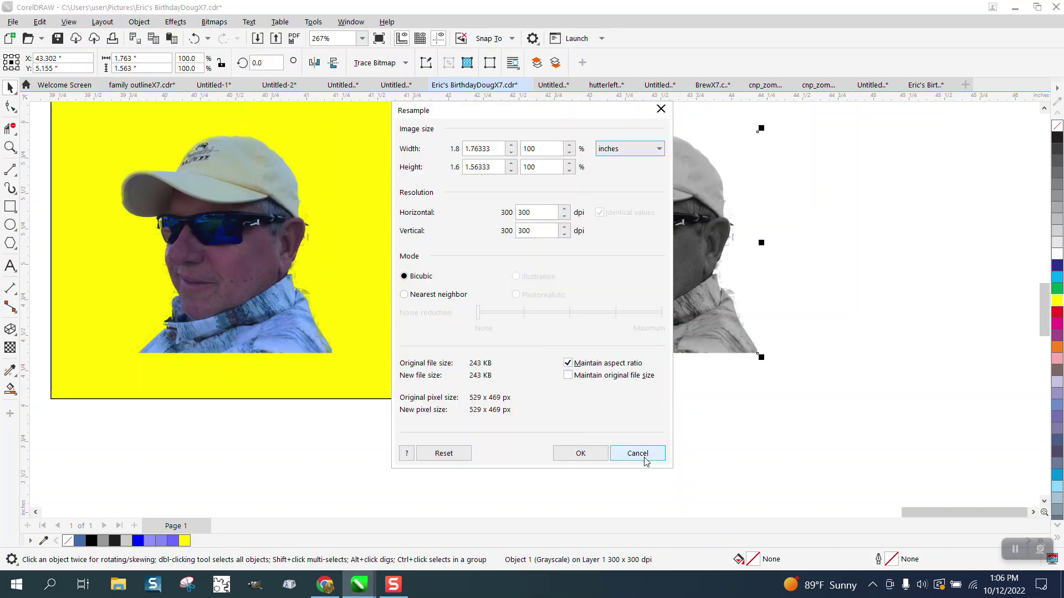
pyautogui.click(648, 452)
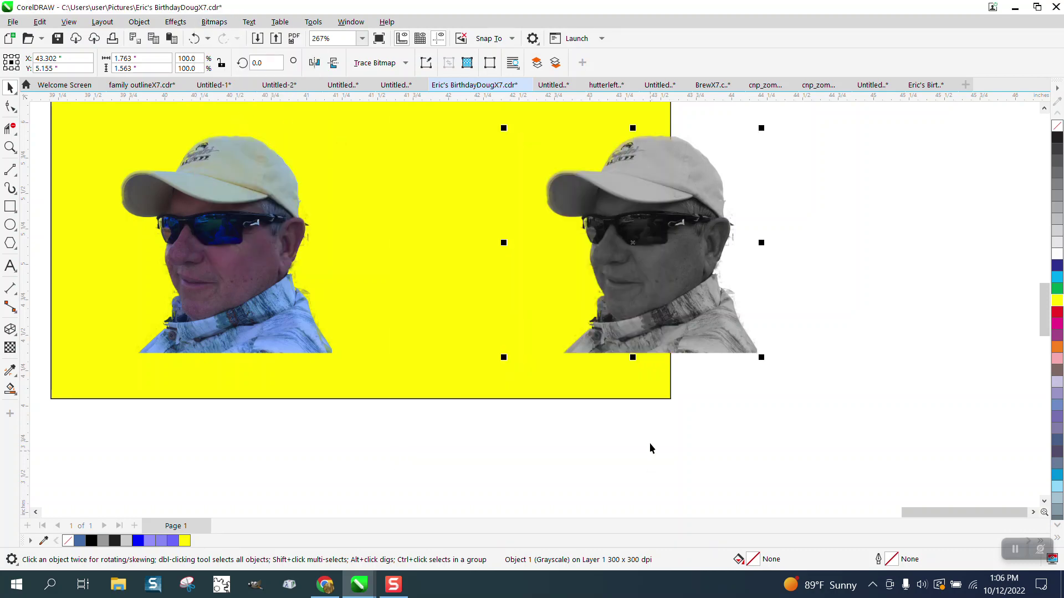
# Outline-trace the grayscale copy with the Clipart preset and move the 4-shade result 3 inches right
pyautogui.click(405, 62)
pyautogui.moveTo(400, 113)
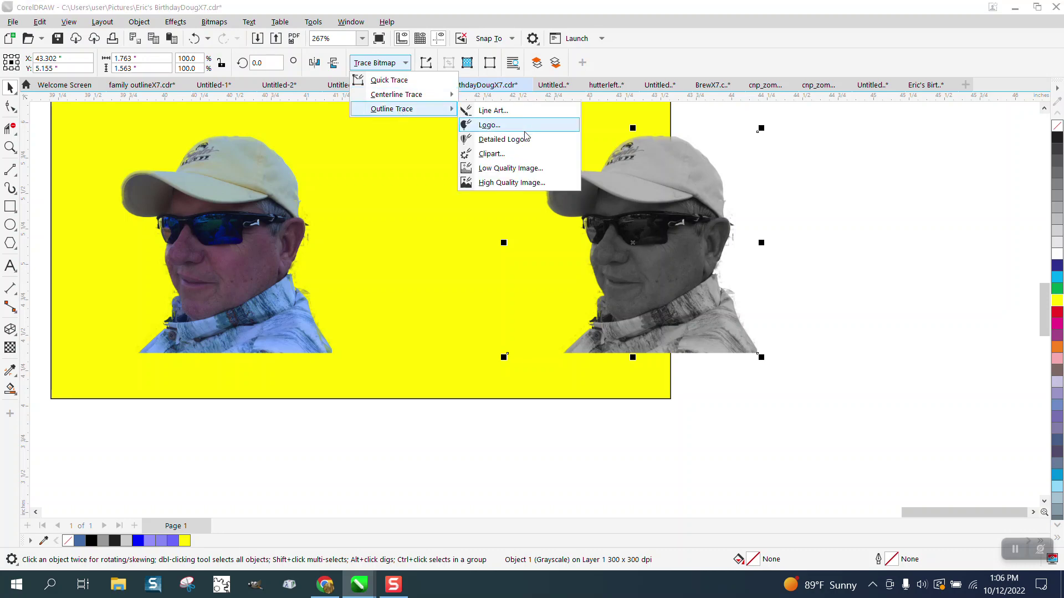
pyautogui.click(491, 156)
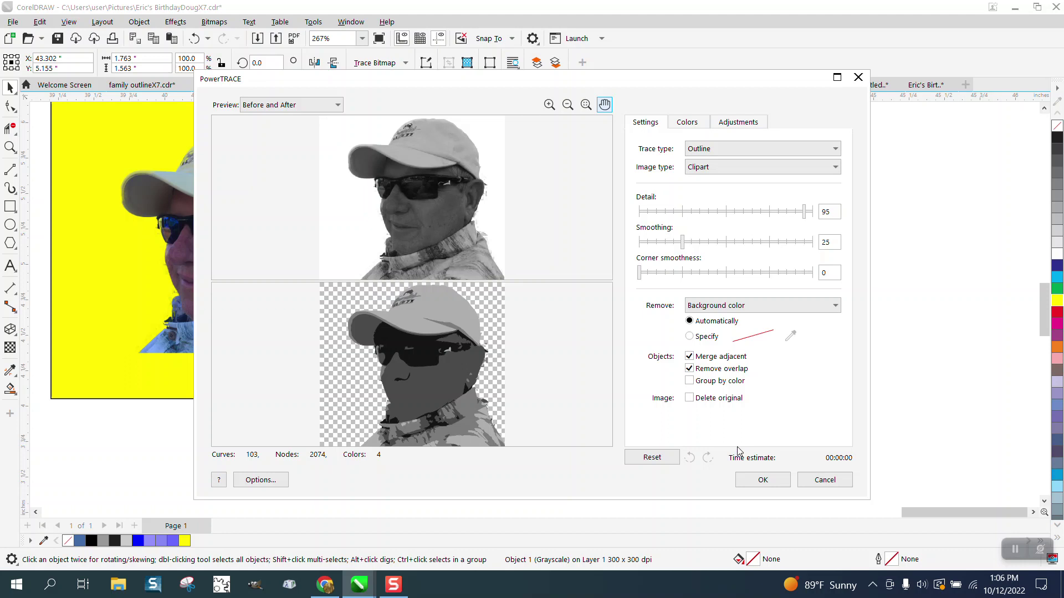
pyautogui.click(754, 477)
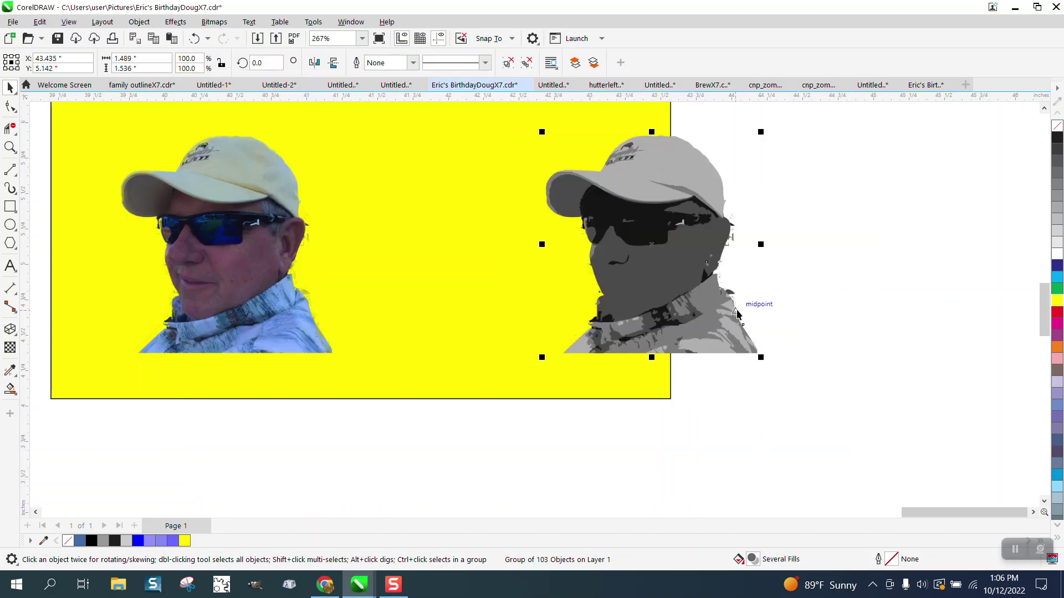
pyautogui.moveTo(737, 314); pyautogui.dragTo(1047, 333)
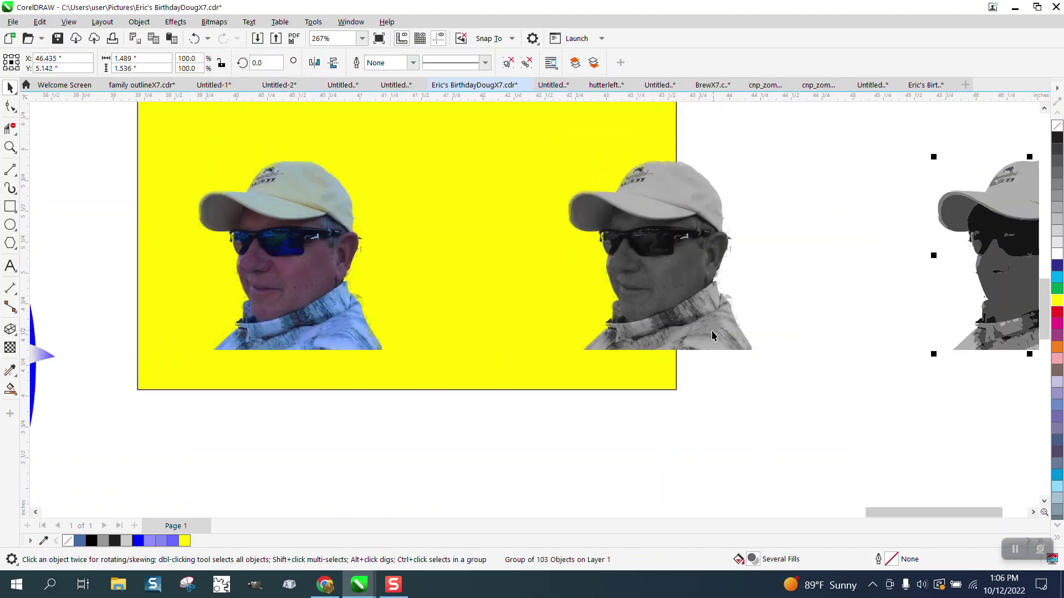
pyautogui.moveTo(928, 512); pyautogui.dragTo(953, 509)
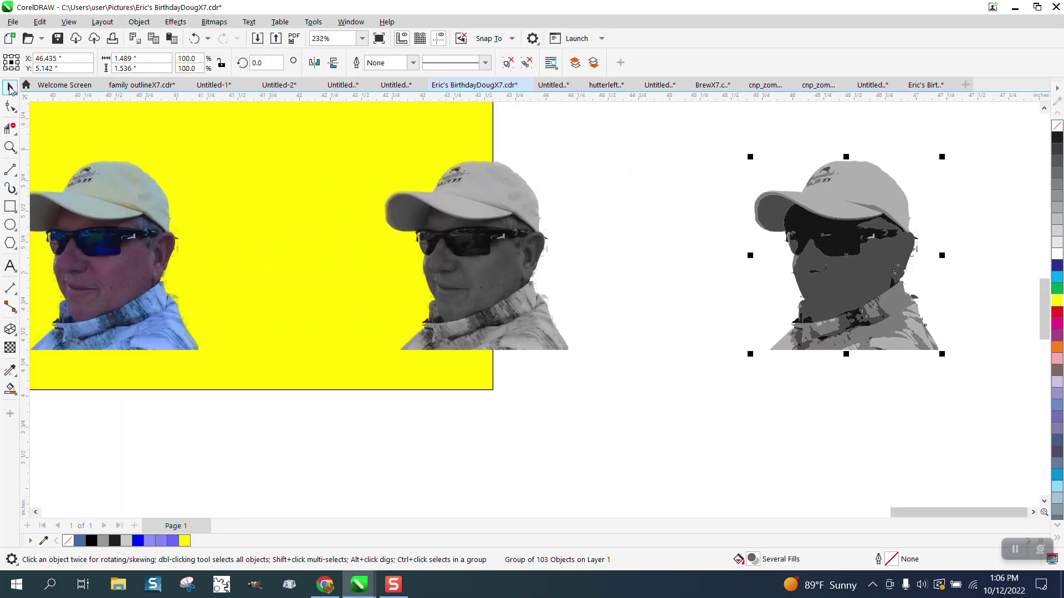
# Zoom in on the traced grey portrait and ungroup it into separate pieces
pyautogui.click(10, 146)
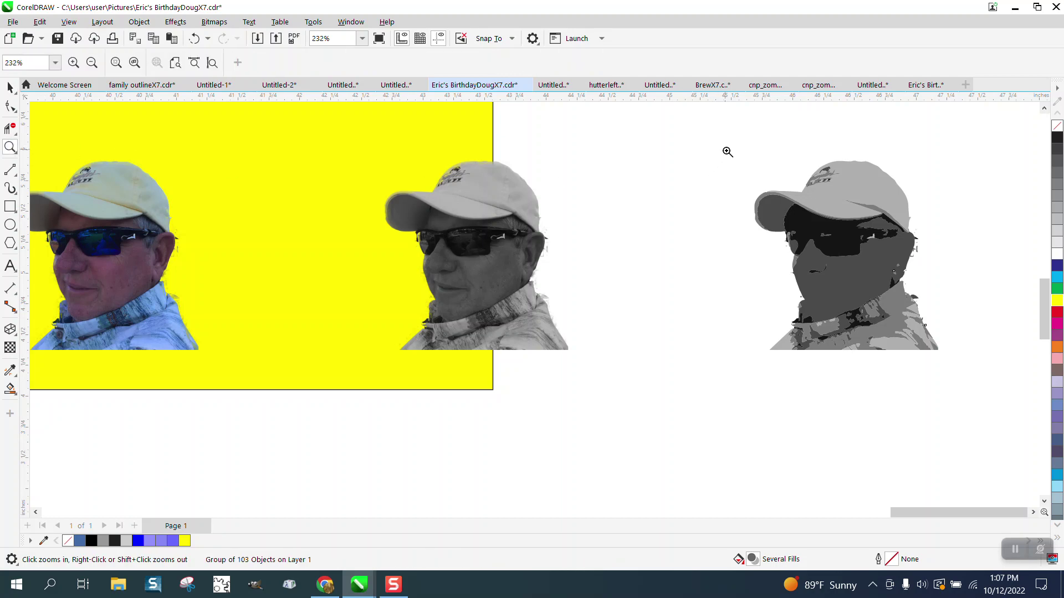
pyautogui.moveTo(727, 151); pyautogui.dragTo(1022, 400)
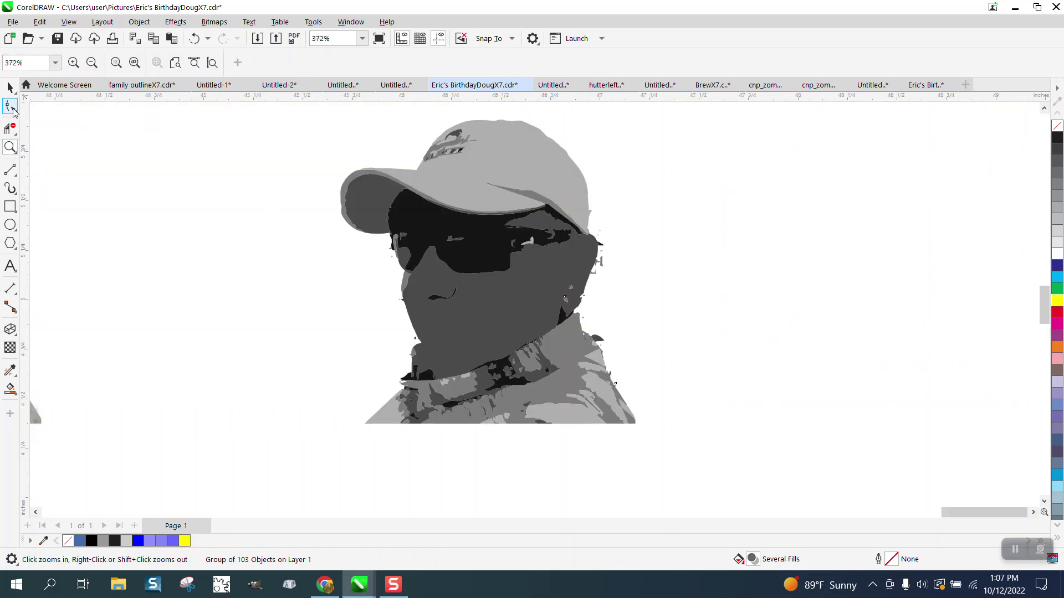
pyautogui.click(13, 86)
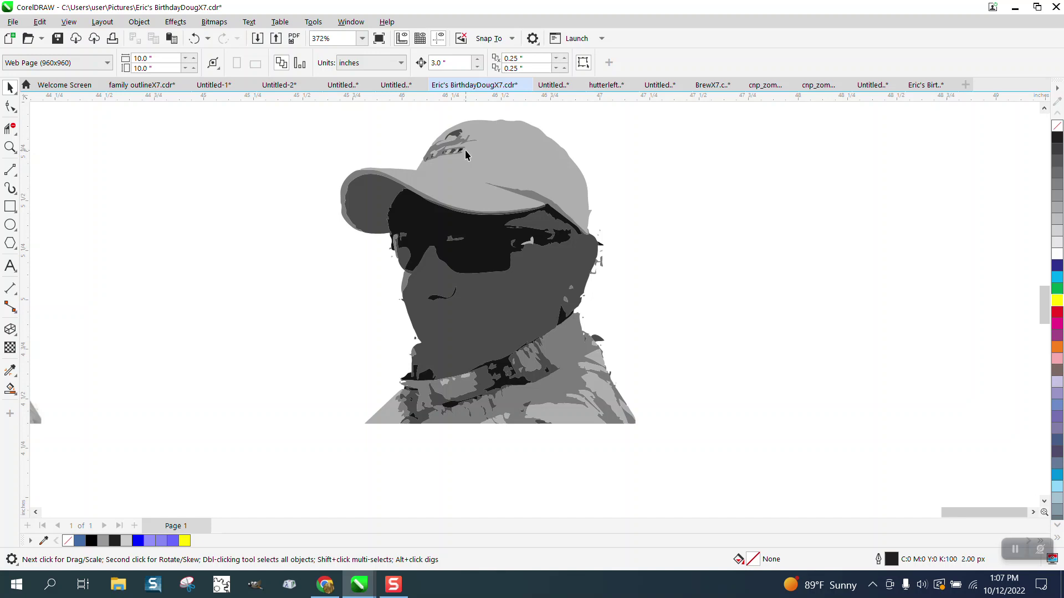
pyautogui.click(464, 151)
pyautogui.click(140, 22)
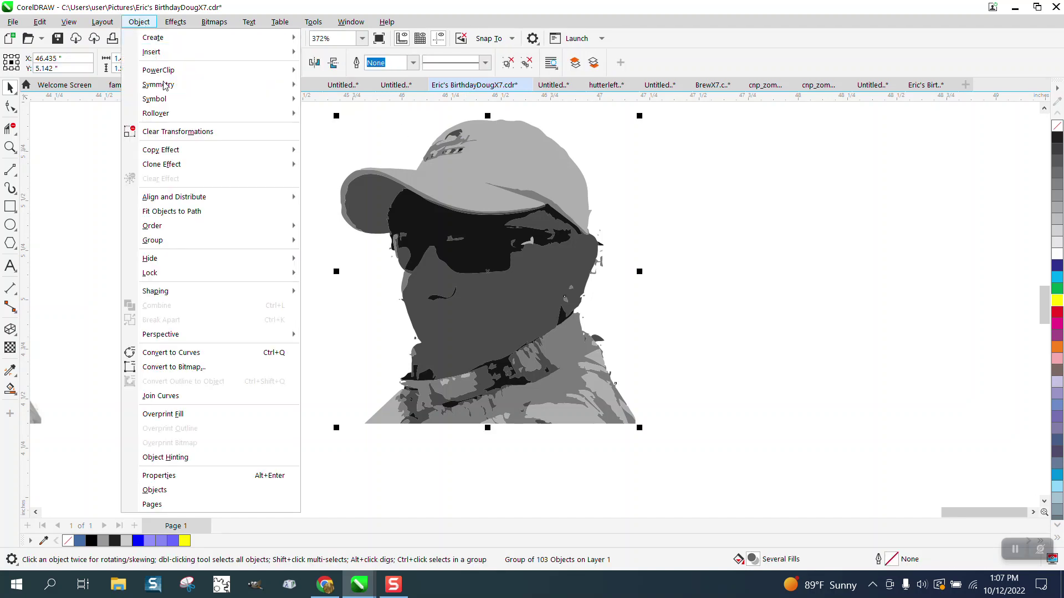
pyautogui.moveTo(166, 239)
pyautogui.click(335, 256)
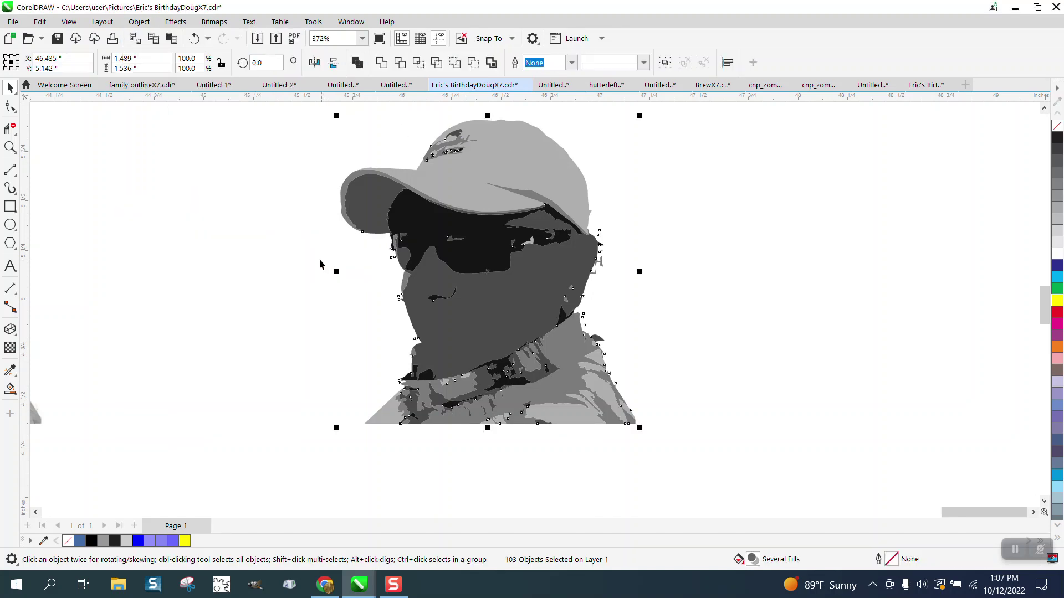
# Delete six stray grey and black slivers around the ear and cap edge
pyautogui.click(10, 147)
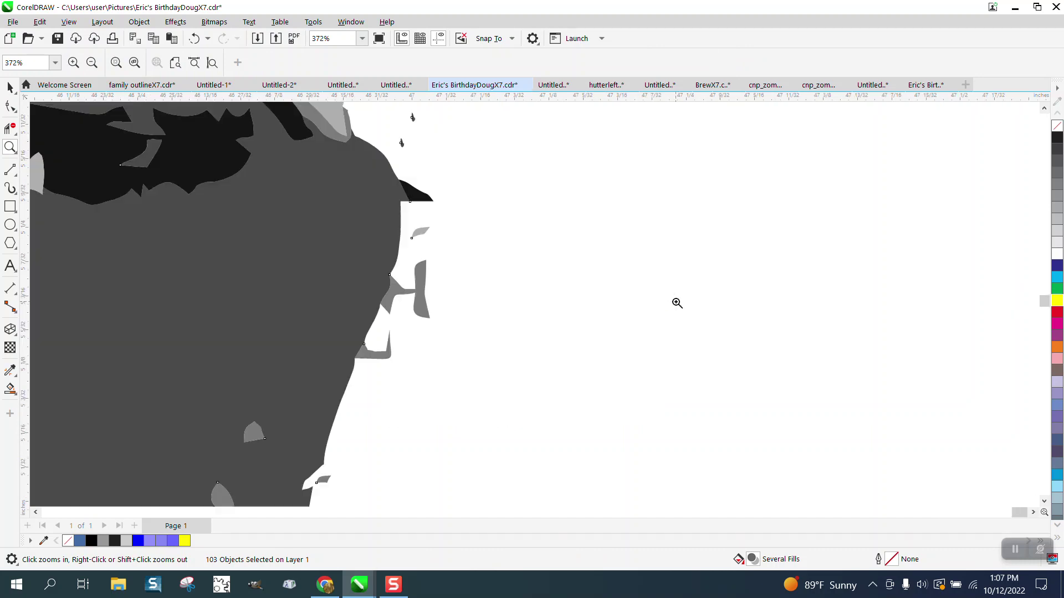
pyautogui.moveTo(562, 227); pyautogui.dragTo(677, 302)
pyautogui.click(10, 87)
pyautogui.click(580, 257)
pyautogui.click(421, 287)
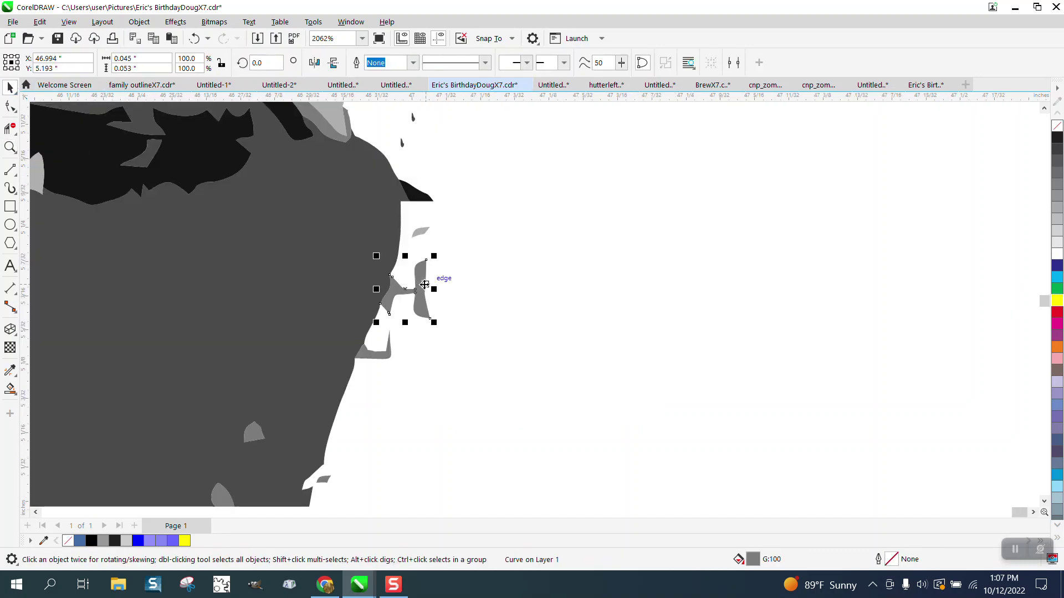
pyautogui.press('Delete')
pyautogui.click(386, 357)
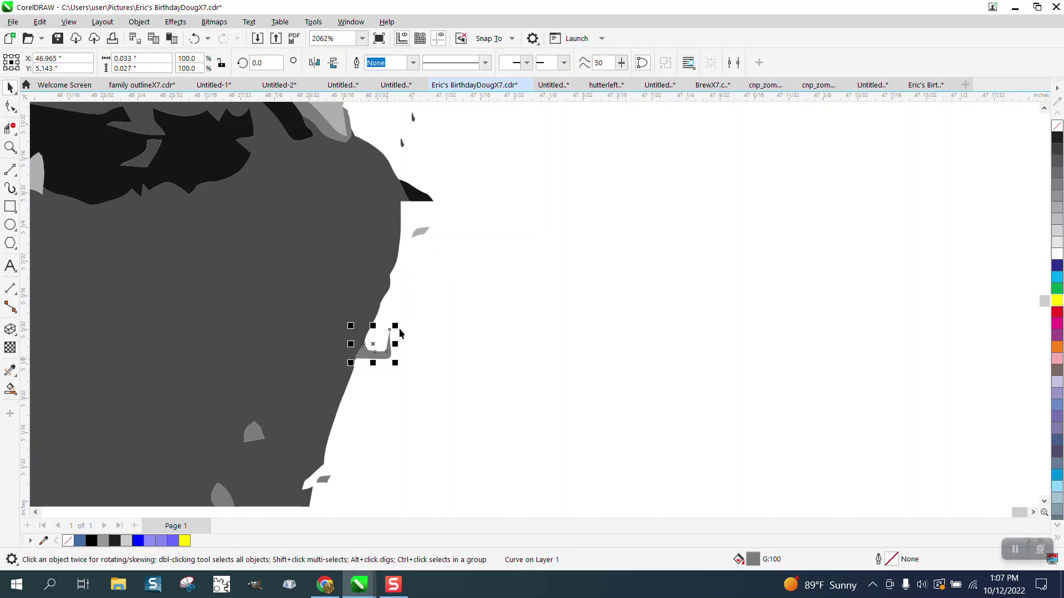
pyautogui.press('Delete')
pyautogui.click(424, 236)
pyautogui.press('Delete')
pyautogui.click(425, 199)
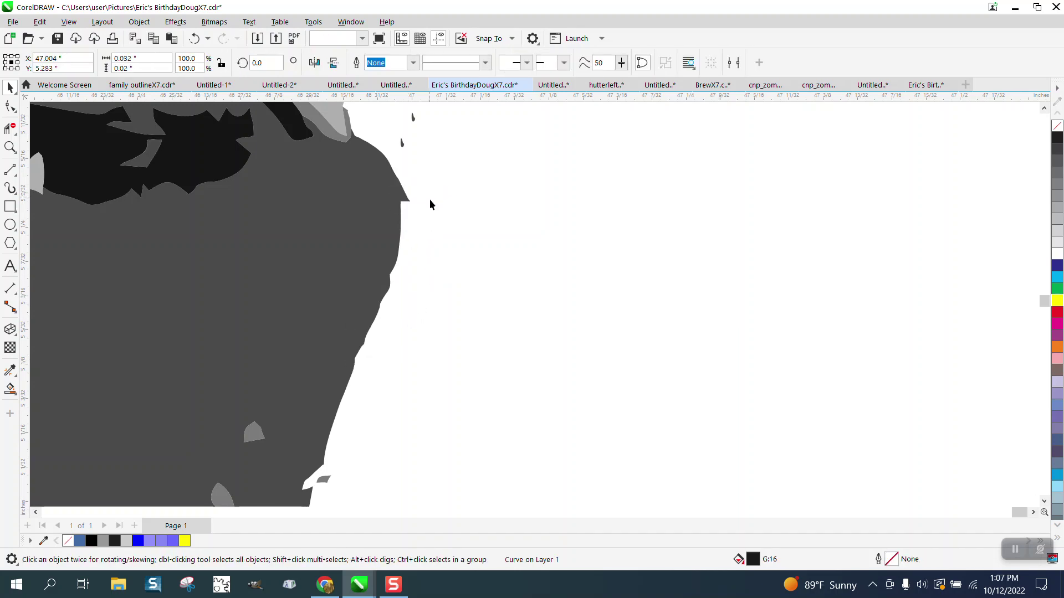
pyautogui.press('Delete')
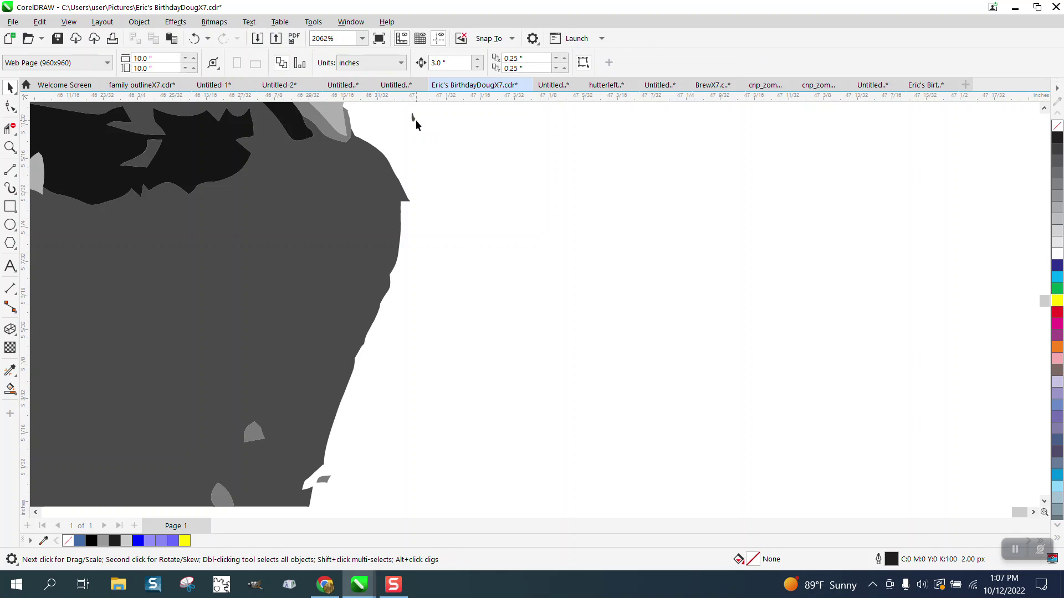
pyautogui.click(414, 119)
pyautogui.press('Delete')
pyautogui.click(326, 481)
pyautogui.press('Delete')
# Magnify the glasses and cheek area and select the tiny speck by the glasses
pyautogui.scroll(-5, 417, 398)
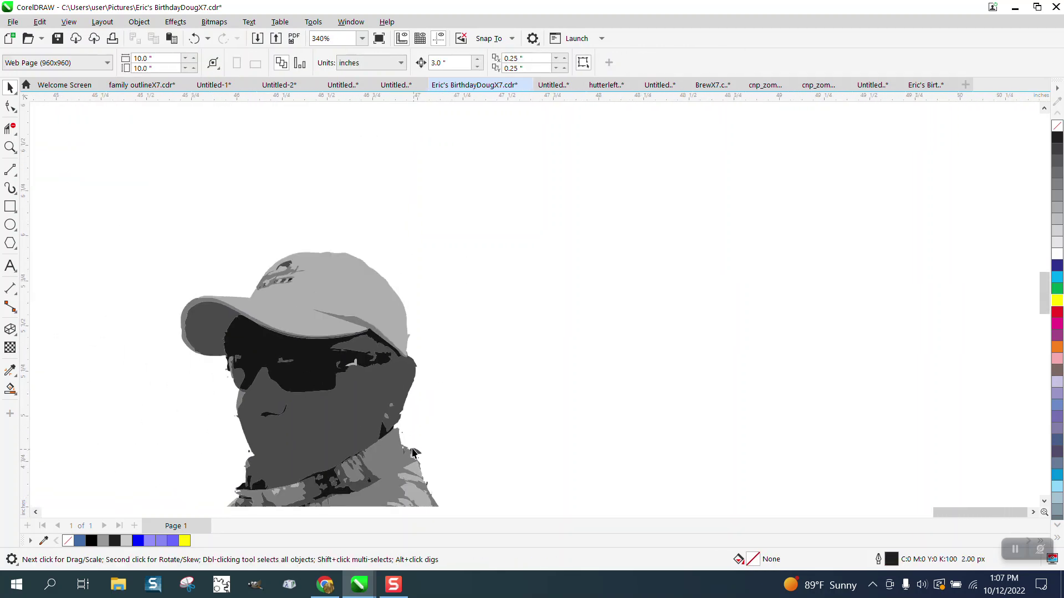
pyautogui.click(10, 146)
pyautogui.moveTo(210, 356); pyautogui.dragTo(316, 410)
pyautogui.click(10, 87)
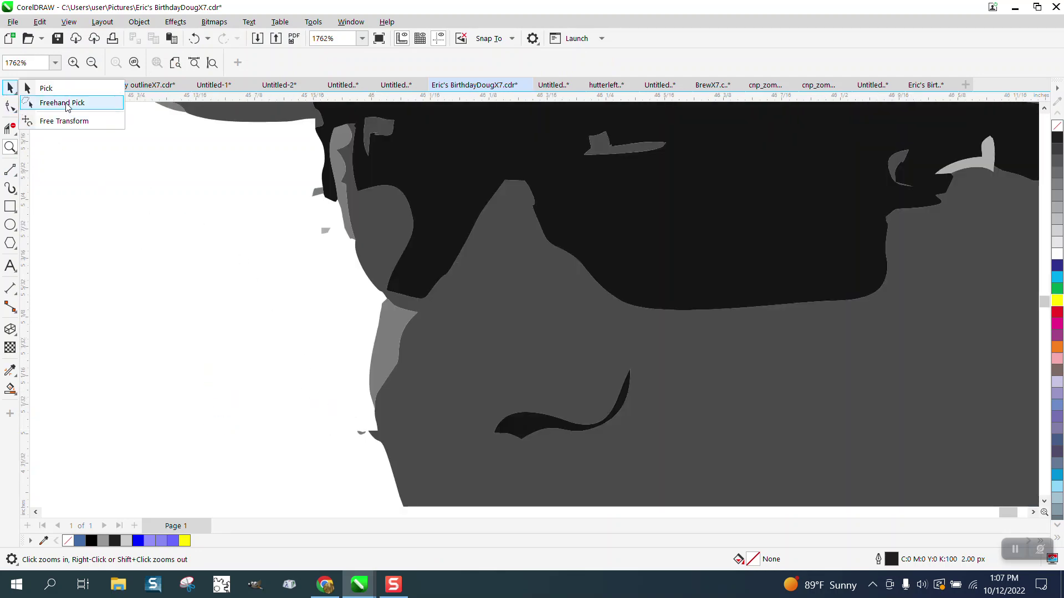
pyautogui.press('space')
pyautogui.click(325, 231)
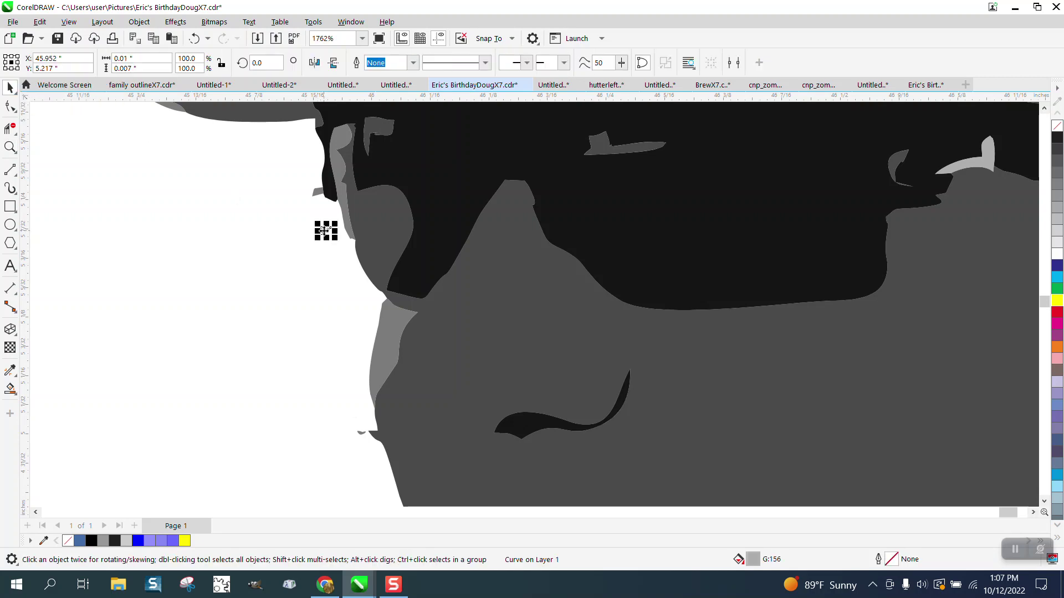
pyautogui.press('Escape')
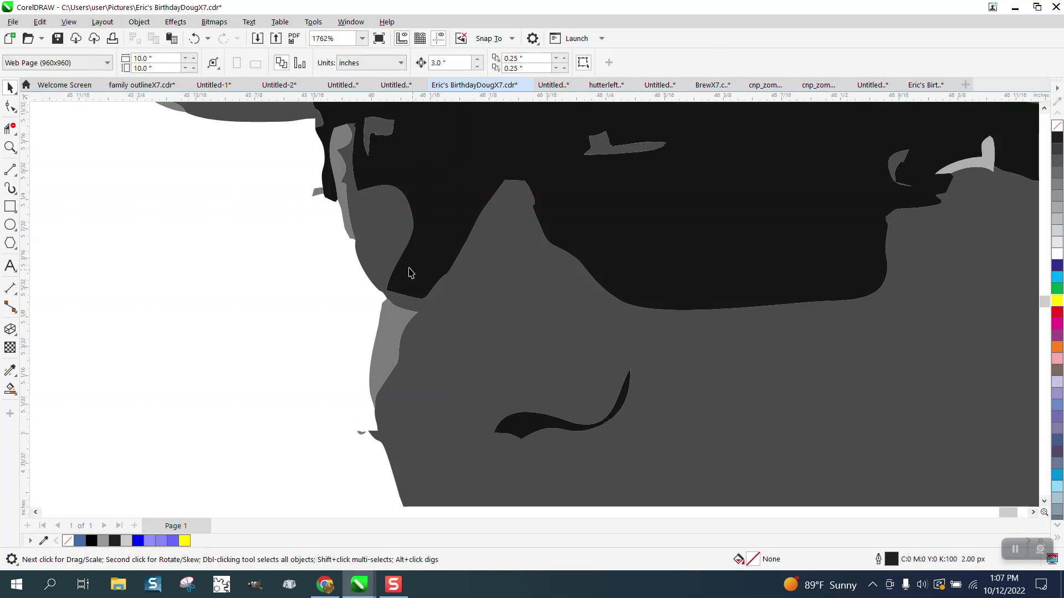
pyautogui.click(315, 191)
# Delete the tiny speck by the glasses and a small stray shape near the jaw
pyautogui.press('Delete')
pyautogui.click(361, 432)
pyautogui.press('Delete')
# Remove two surplus nodes from the large grey face shape's left edge
pyautogui.click(372, 441)
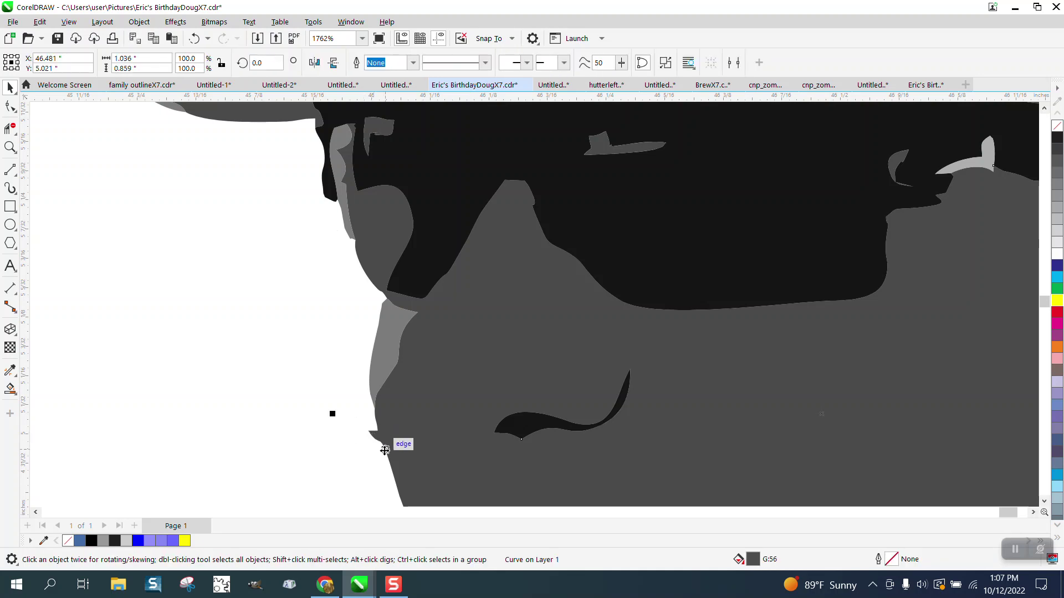
pyautogui.click(10, 106)
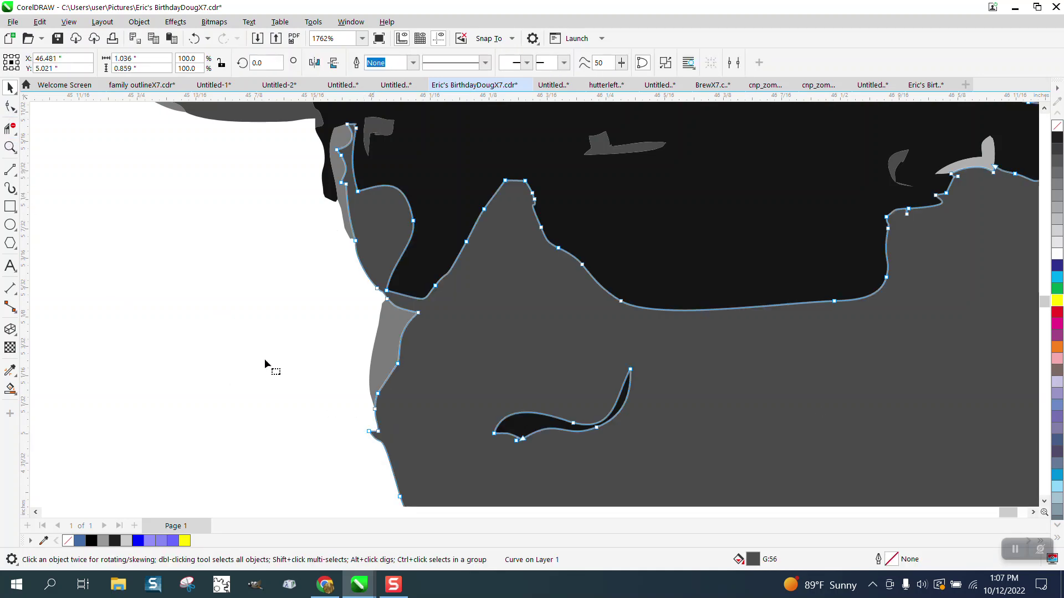
pyautogui.doubleClick(368, 431)
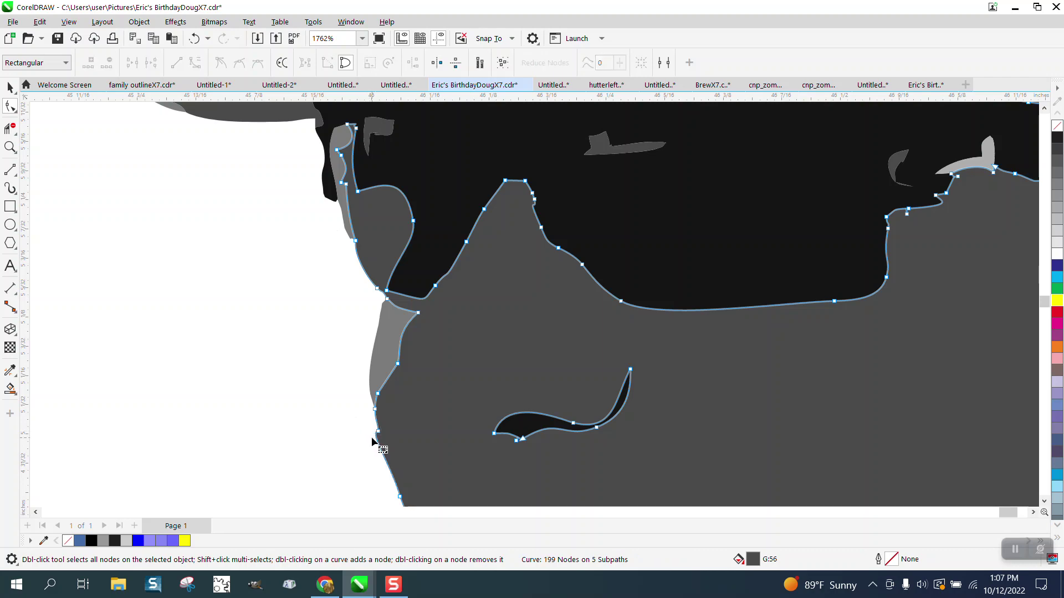
pyautogui.doubleClick(376, 431)
pyautogui.scroll(-5, 247, 423)
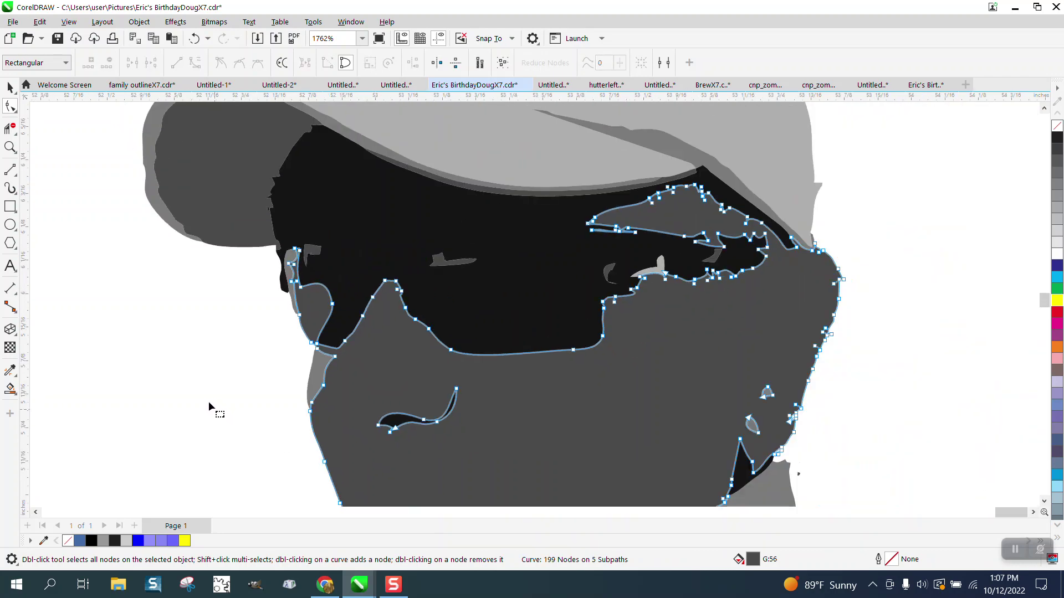
# Magnify the ear and jaw and delete the jagged jaw-edge nodes, leaving 191 nodes
pyautogui.click(10, 147)
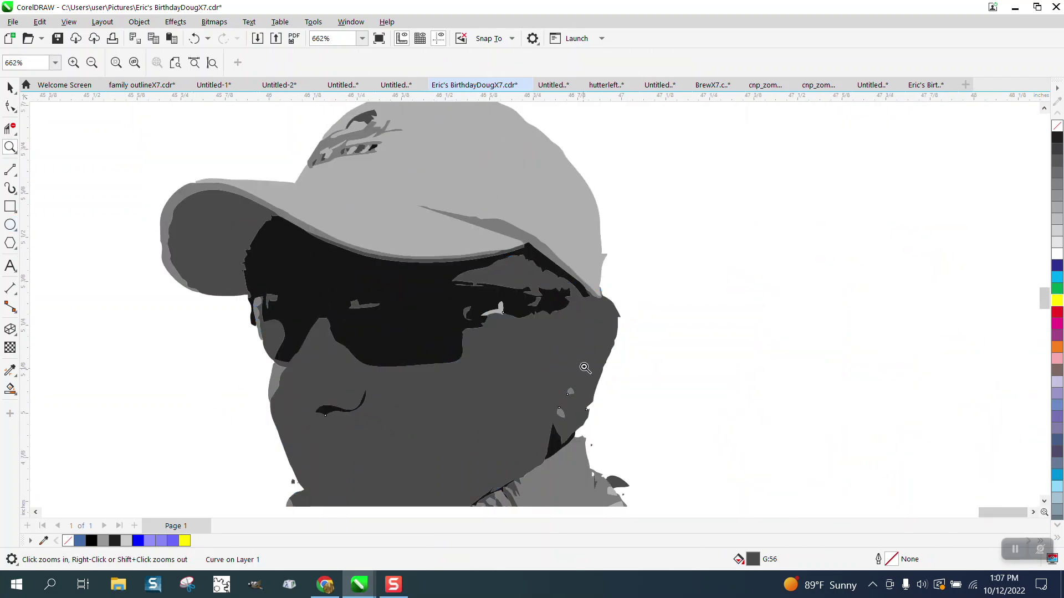
pyautogui.moveTo(579, 365); pyautogui.dragTo(638, 460)
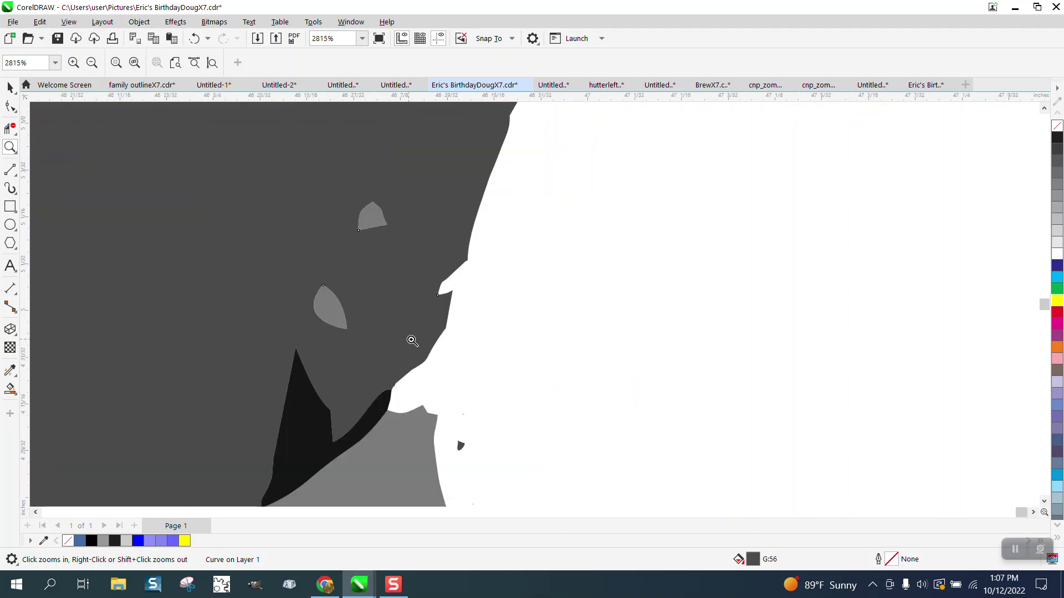
pyautogui.click(11, 106)
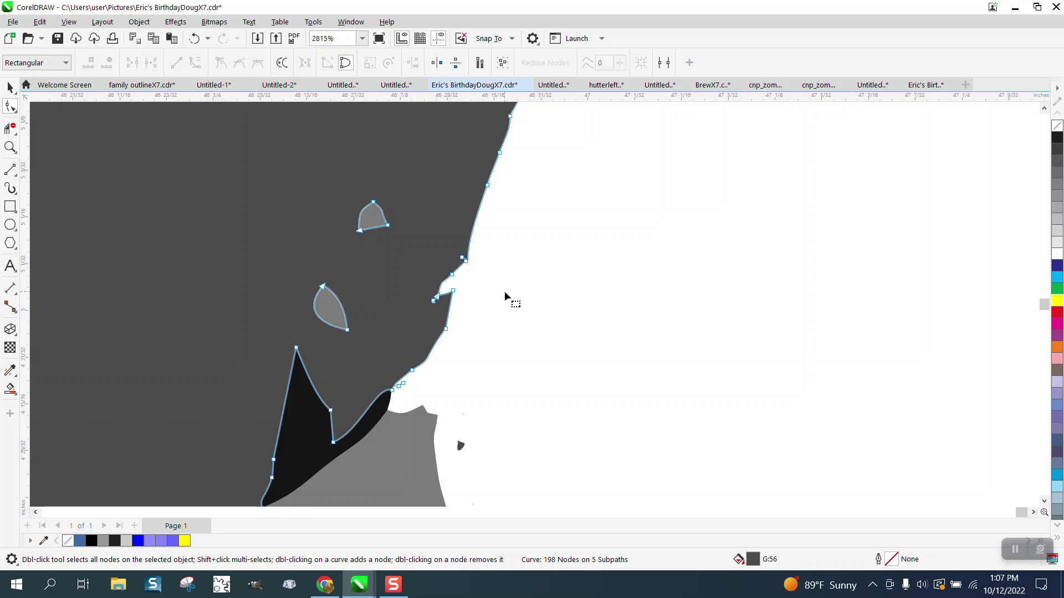
pyautogui.moveTo(485, 244); pyautogui.dragTo(423, 320)
pyautogui.press('Delete')
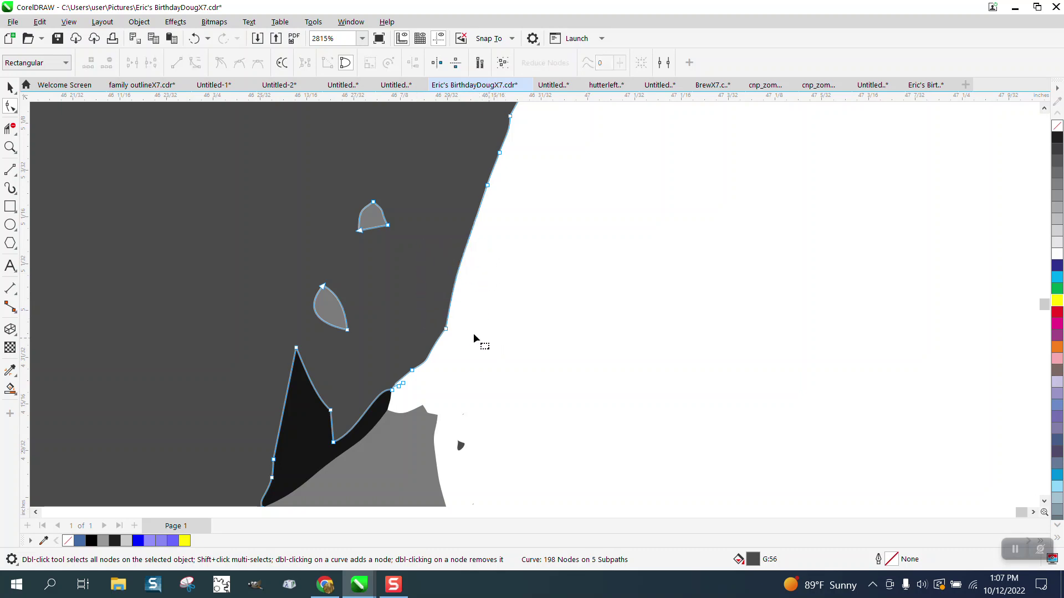
pyautogui.scroll(-3, 444, 366)
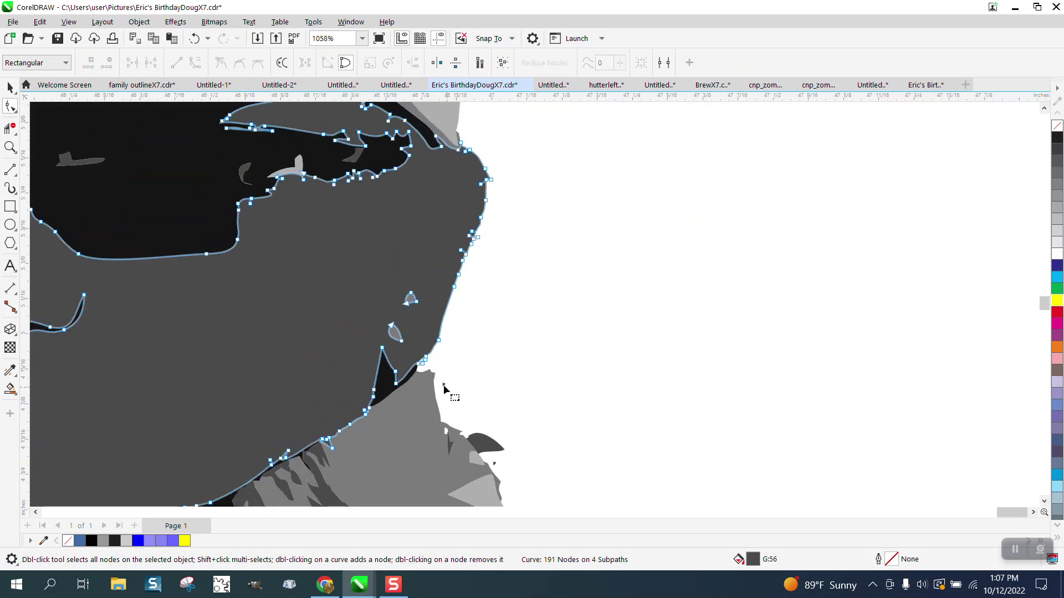
# Zoom onto the chin and delete the dark stray shape sticking out from it
pyautogui.click(9, 88)
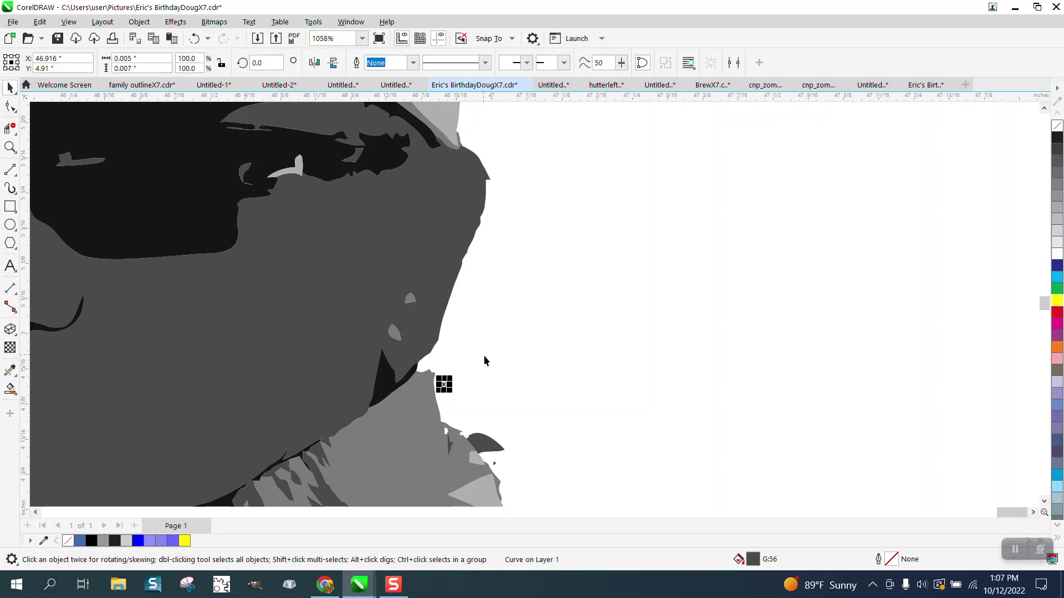
pyautogui.click(498, 415)
pyautogui.click(10, 147)
pyautogui.moveTo(404, 358); pyautogui.dragTo(629, 520)
pyautogui.click(10, 106)
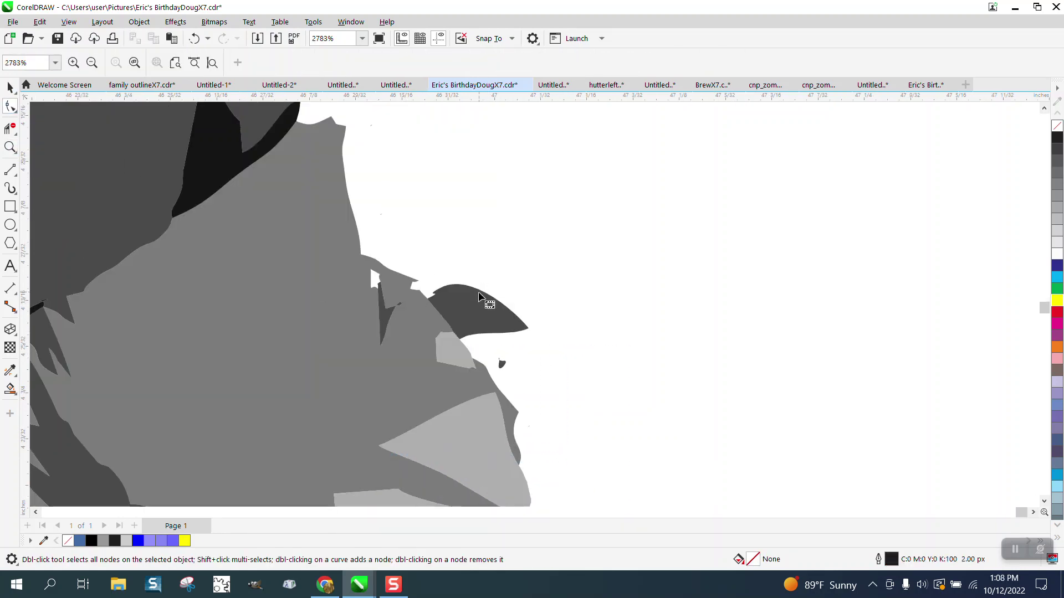
pyautogui.click(486, 302)
pyautogui.press('space')
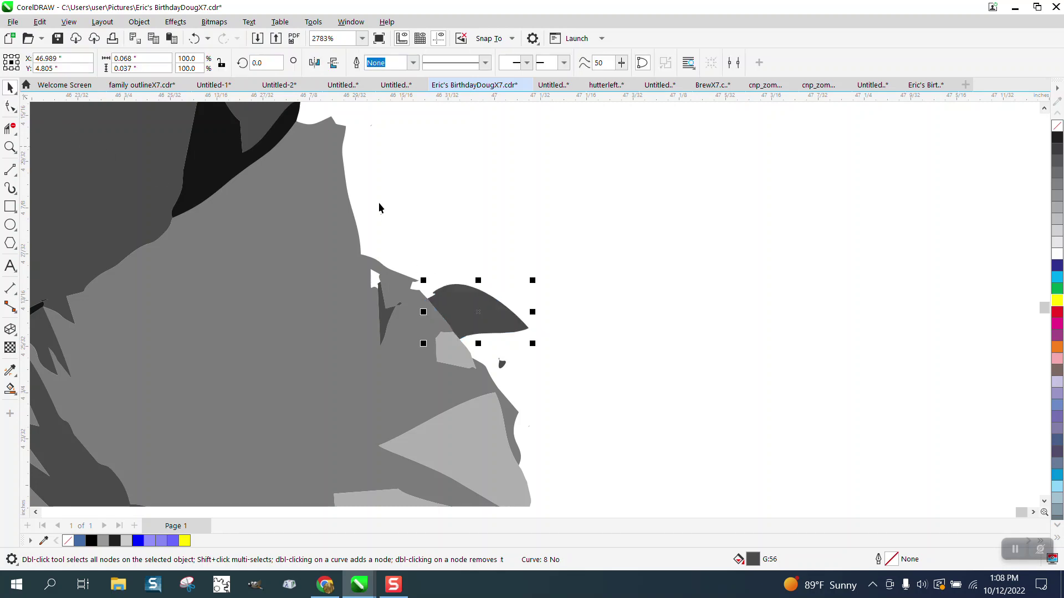
pyautogui.press('Delete')
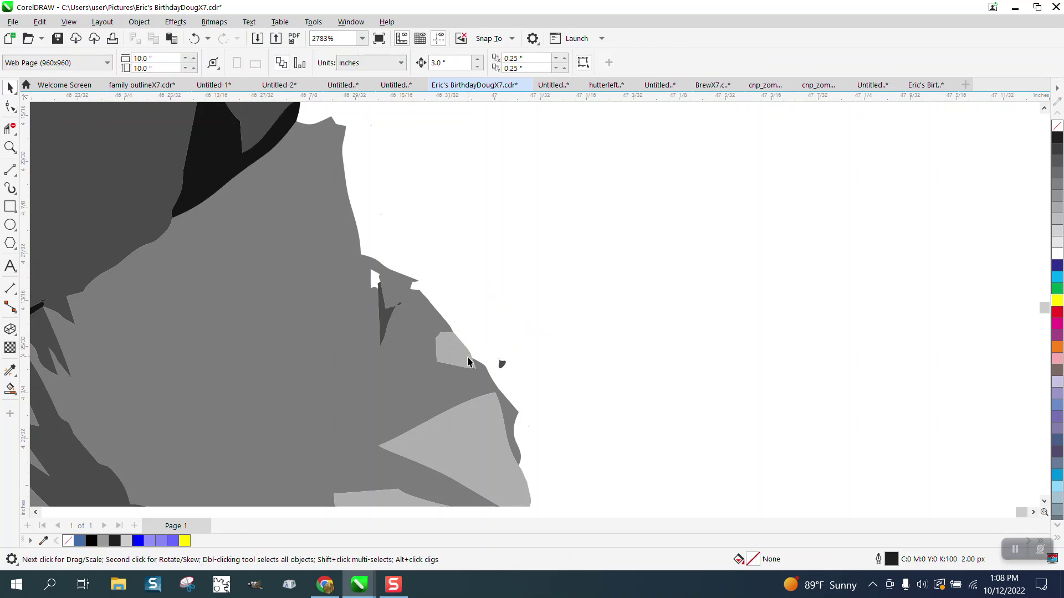
pyautogui.scroll(-4, 501, 349)
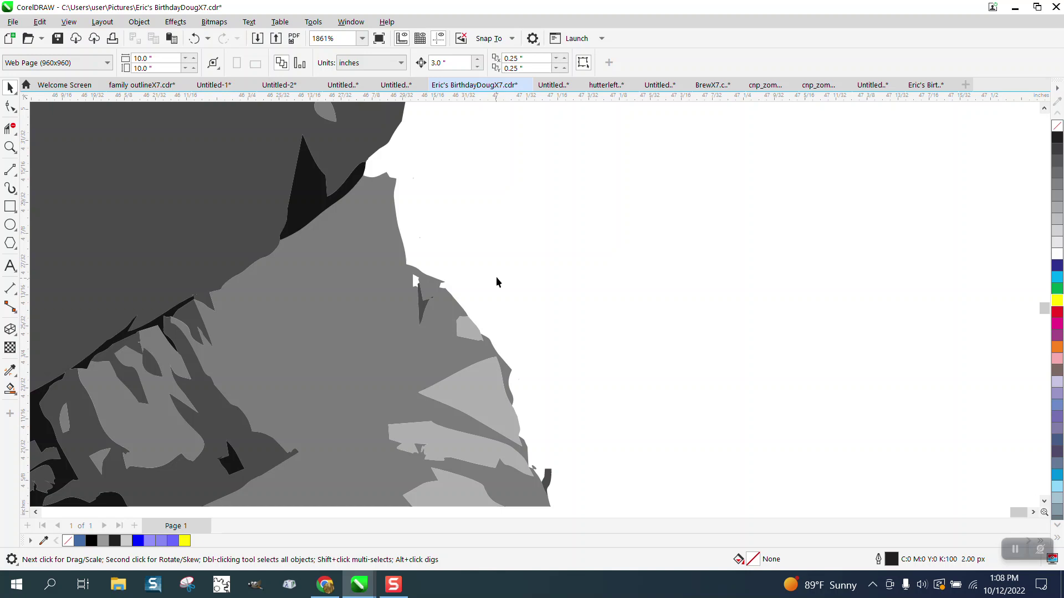
# Restore the mid-grey collar shape deleted by mistake, then magnify the shoulder edge
pyautogui.click(525, 392)
pyautogui.click(543, 430)
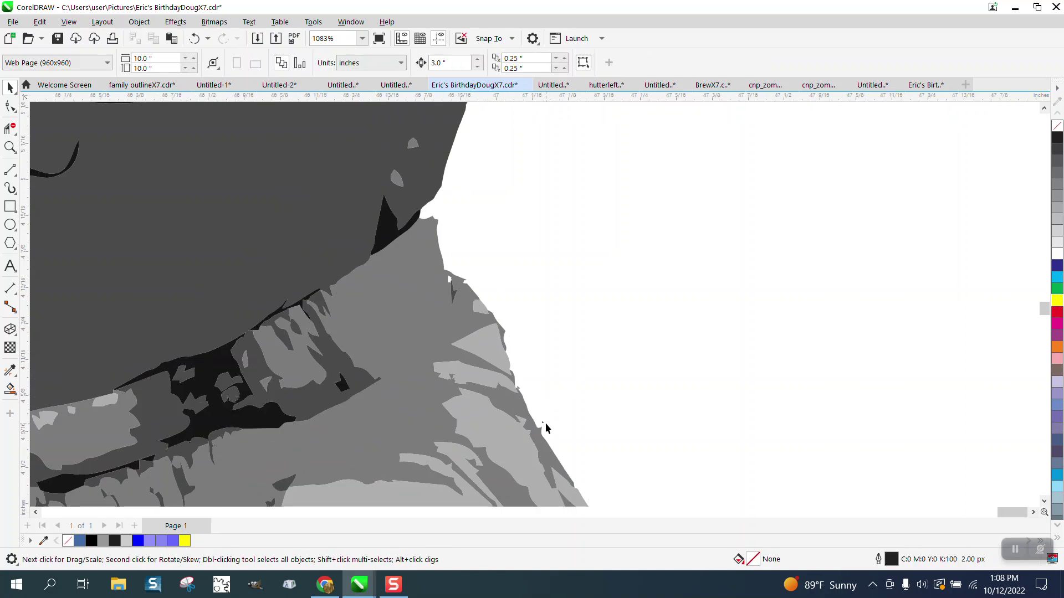
pyautogui.click(542, 423)
pyautogui.click(521, 397)
pyautogui.click(522, 395)
pyautogui.press('Delete')
pyautogui.click(194, 38)
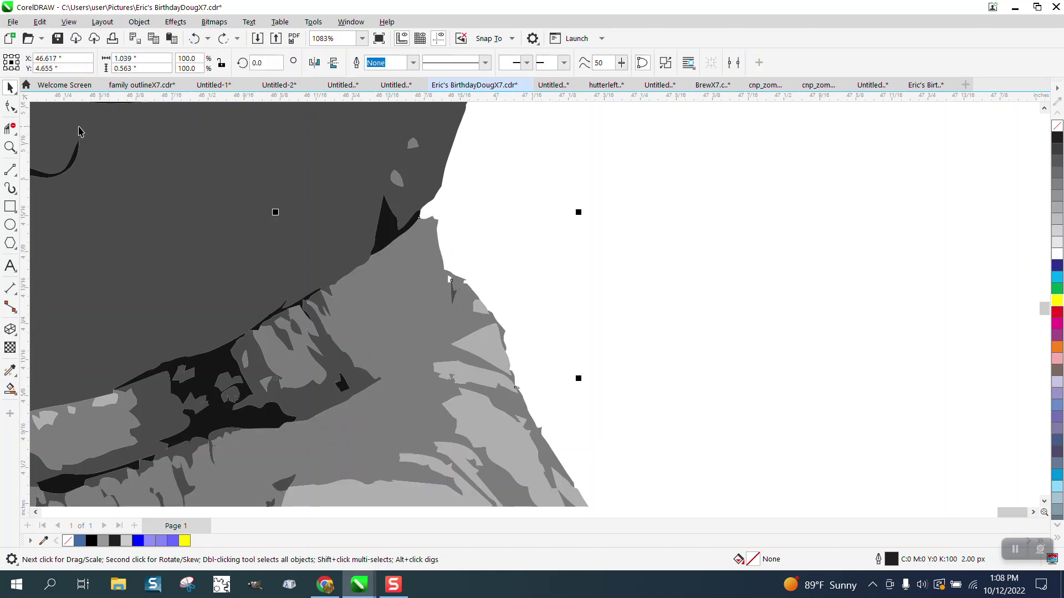
pyautogui.press('z')
pyautogui.scroll(-2, 335, 205)
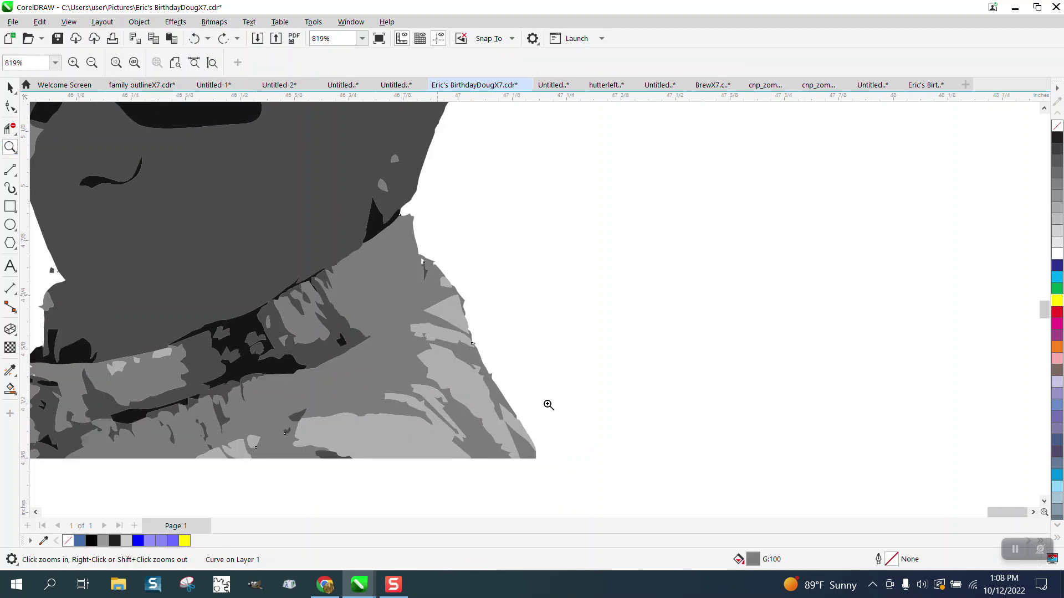
pyautogui.moveTo(445, 303); pyautogui.dragTo(548, 405)
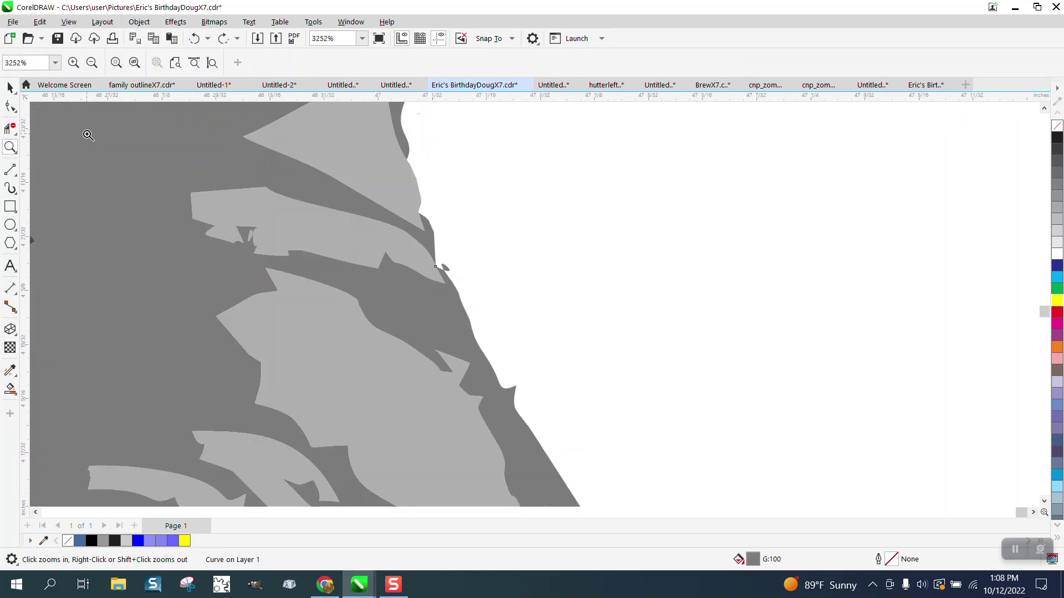
# Magnify the shoulder speck and double-click away three stray nodes on the collar outline
pyautogui.click(10, 106)
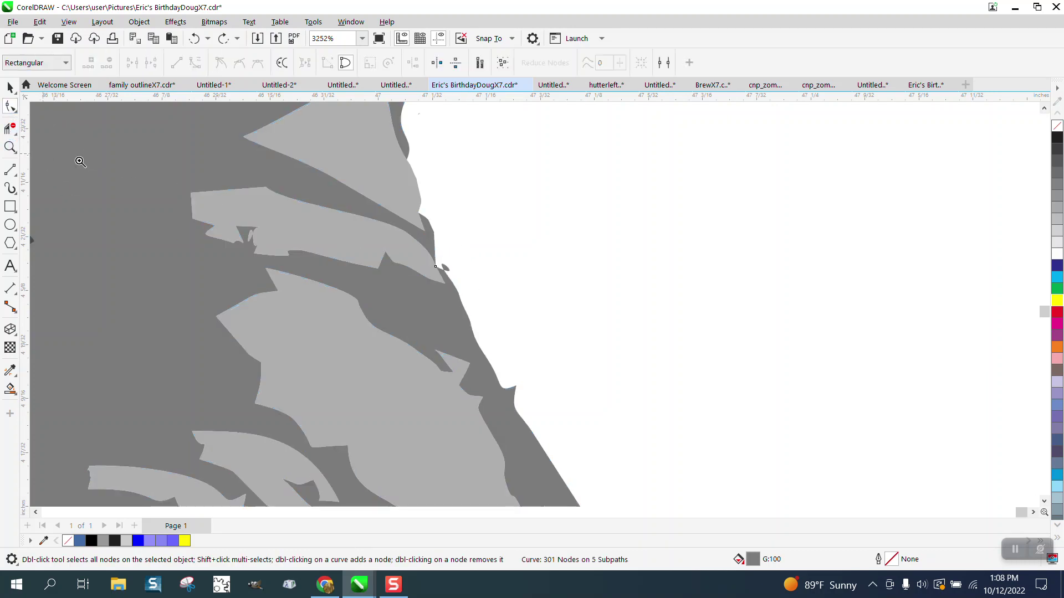
pyautogui.press('z')
pyautogui.moveTo(451, 273); pyautogui.dragTo(434, 294)
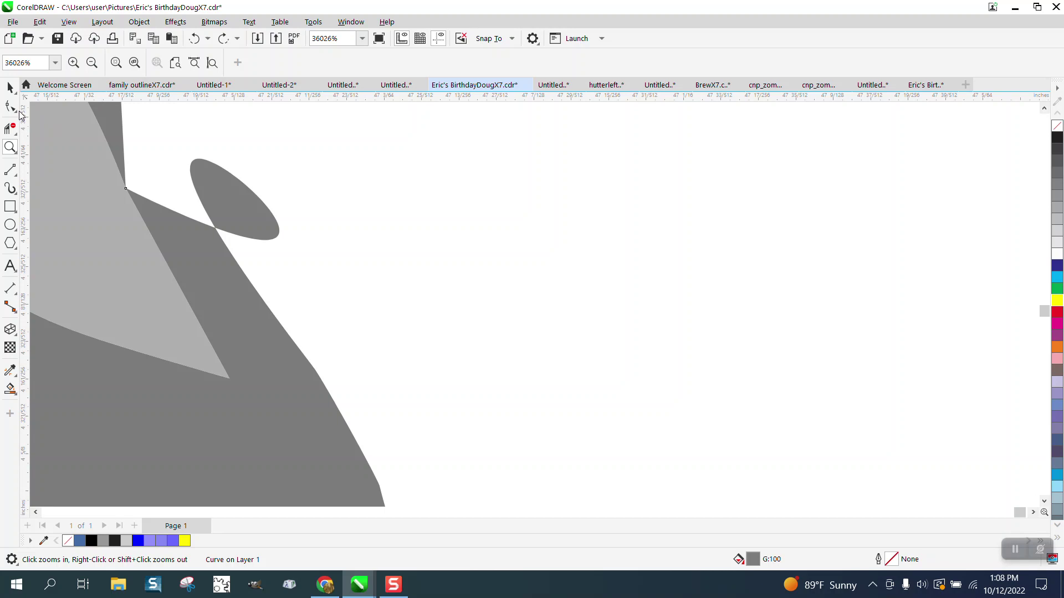
pyautogui.doubleClick(283, 329)
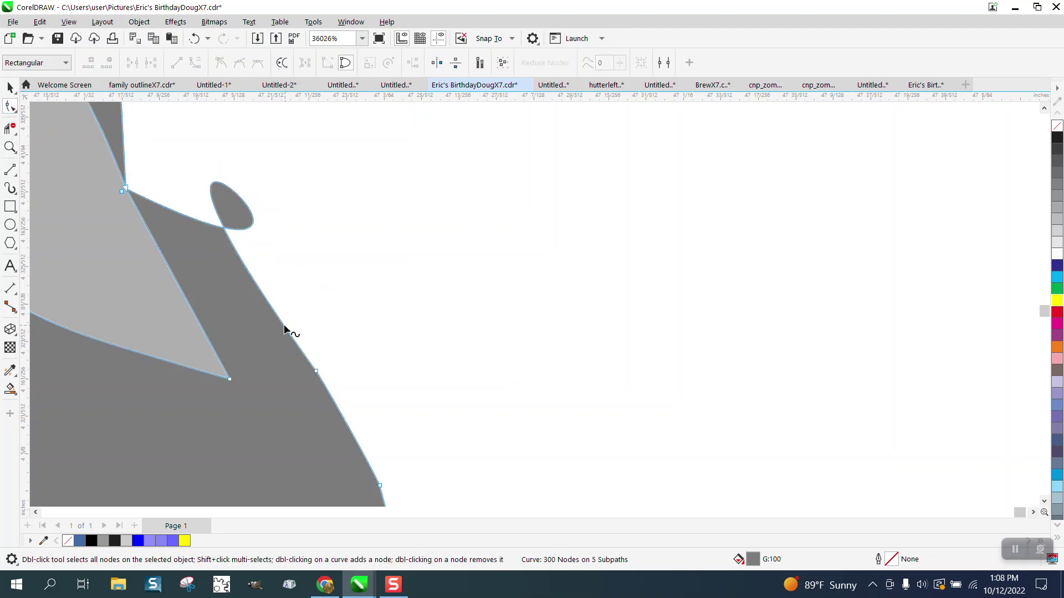
pyautogui.doubleClick(123, 191)
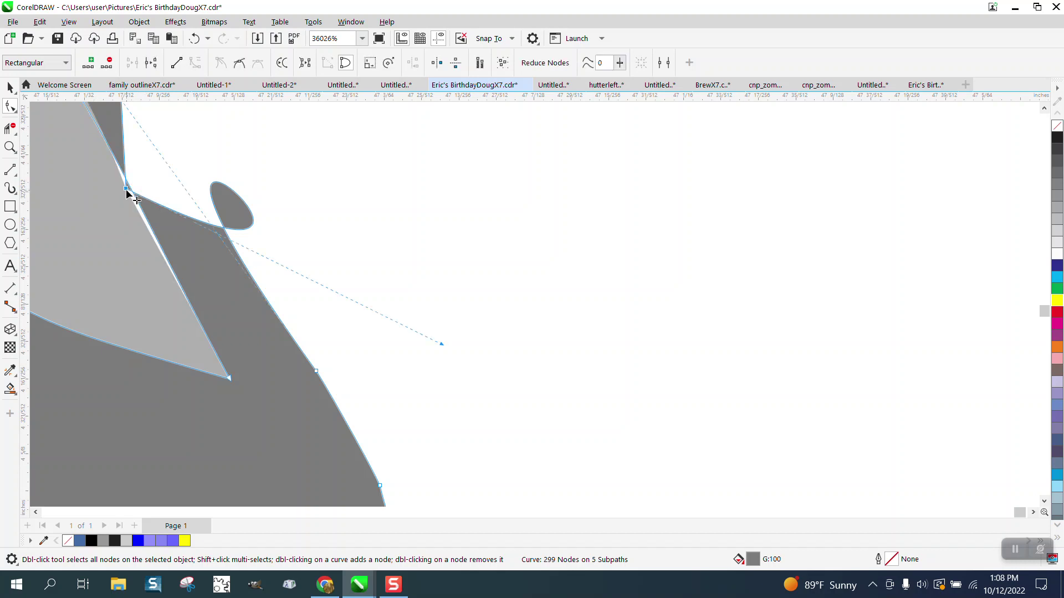
pyautogui.doubleClick(126, 190)
# Delete one more stray node on the jagged shoulder edge, leaving 297 nodes on 5 subpaths
pyautogui.scroll(-2, 155, 197)
pyautogui.scroll(-8, 297, 250)
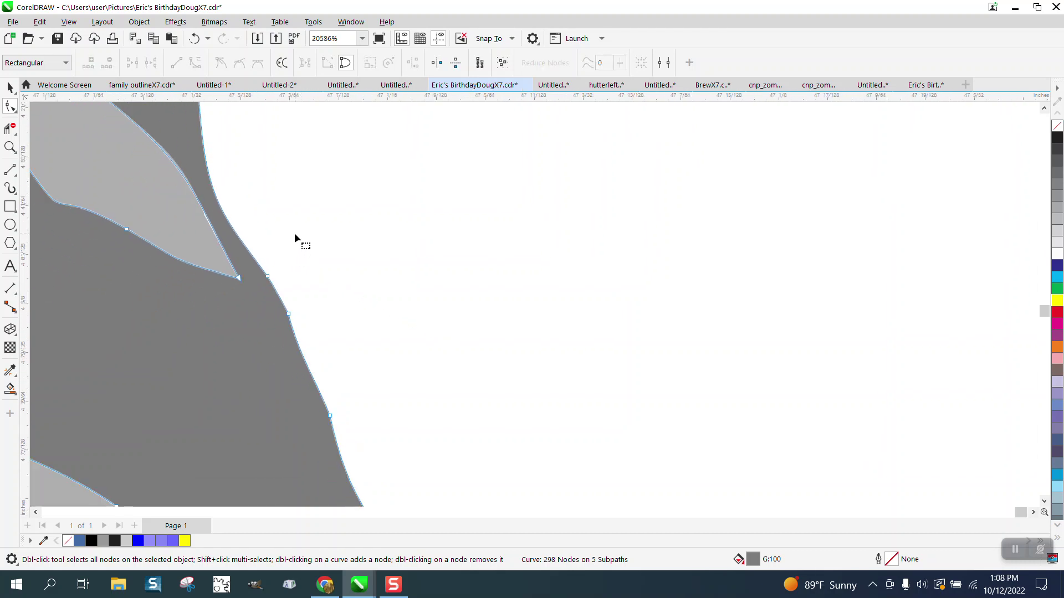
pyautogui.click(373, 311)
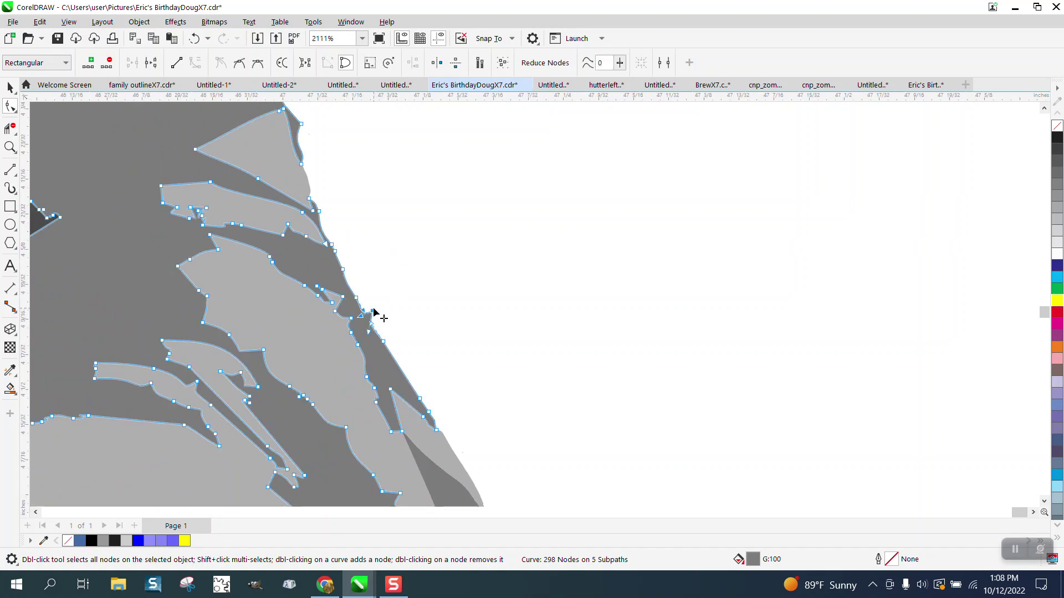
pyautogui.press('Delete')
pyautogui.scroll(-3, 403, 325)
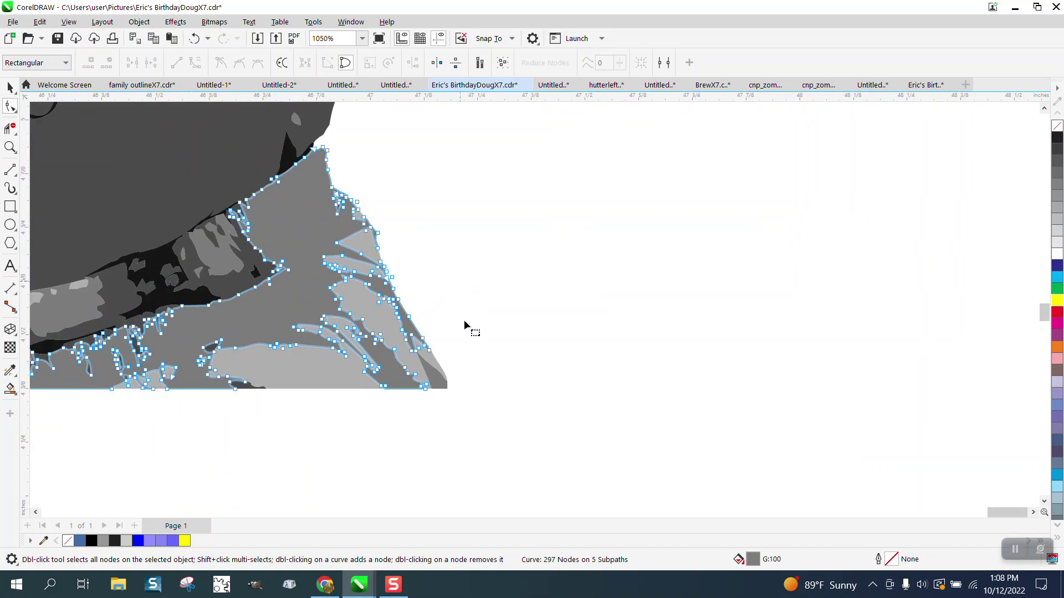
pyautogui.scroll(-2, 569, 342)
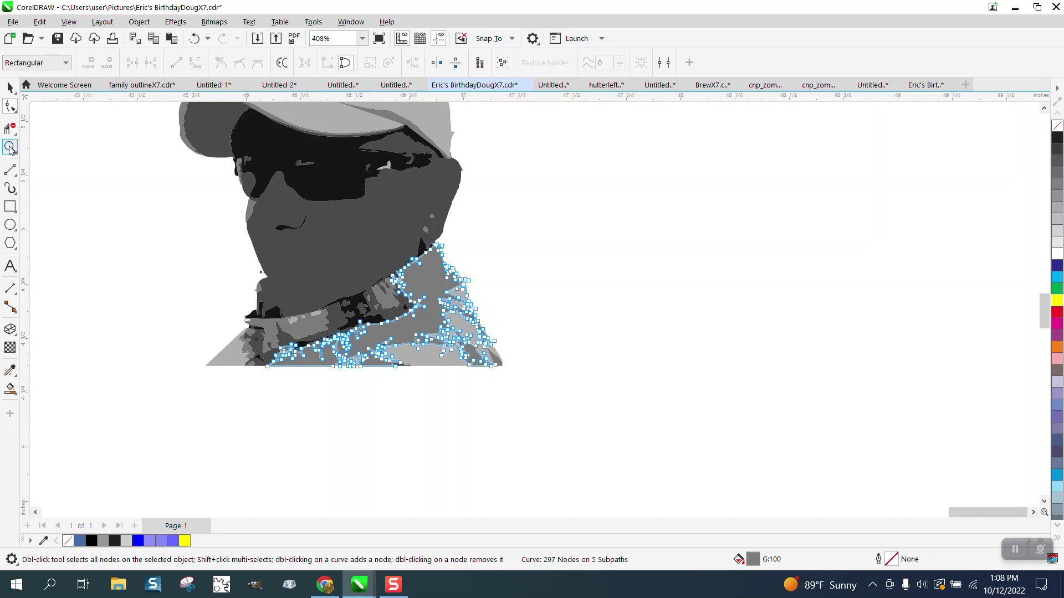
# Zoom in on the nose and delete the dark speck and dark triangle beside it
pyautogui.click(10, 148)
pyautogui.moveTo(209, 249); pyautogui.dragTo(334, 309)
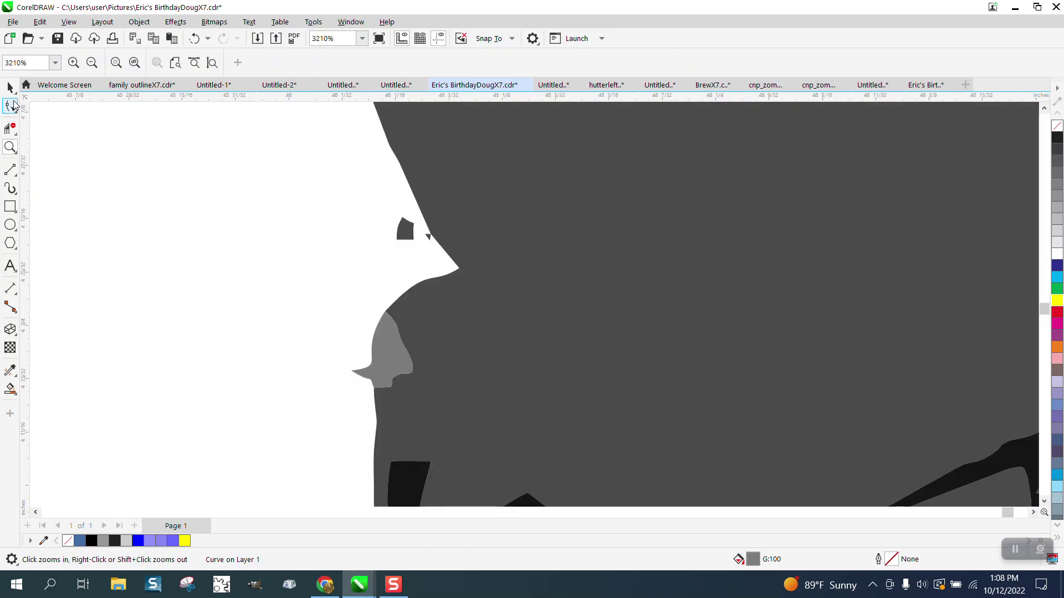
pyautogui.click(10, 87)
pyautogui.click(405, 229)
pyautogui.press('Delete')
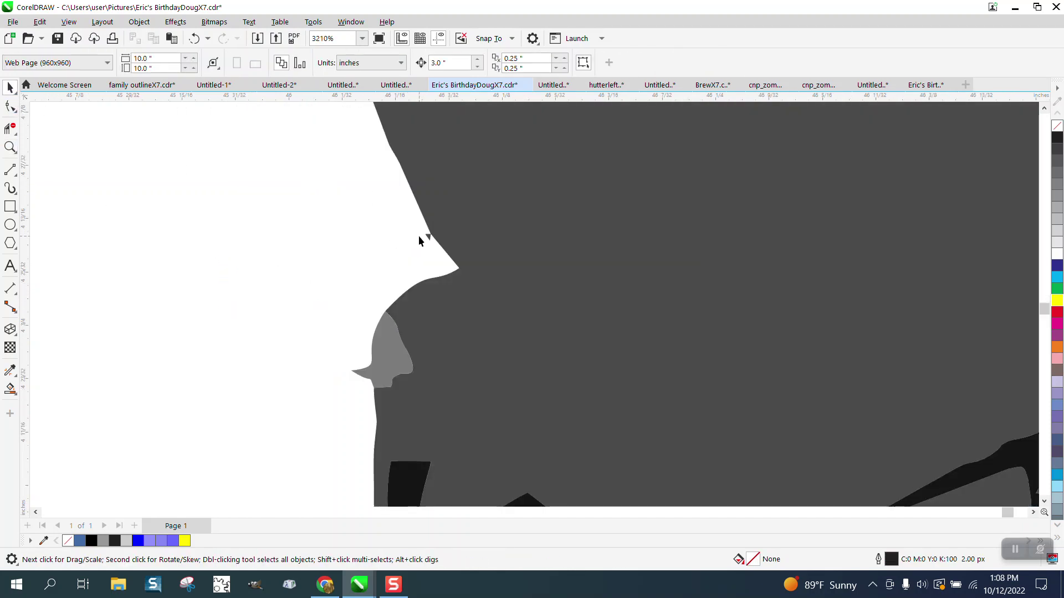
pyautogui.click(427, 237)
pyautogui.press('Delete')
# Trim the spike node off the nose-tip shape, leaving it 6 nodes
pyautogui.click(371, 377)
pyautogui.press('F10')
pyautogui.click(374, 367)
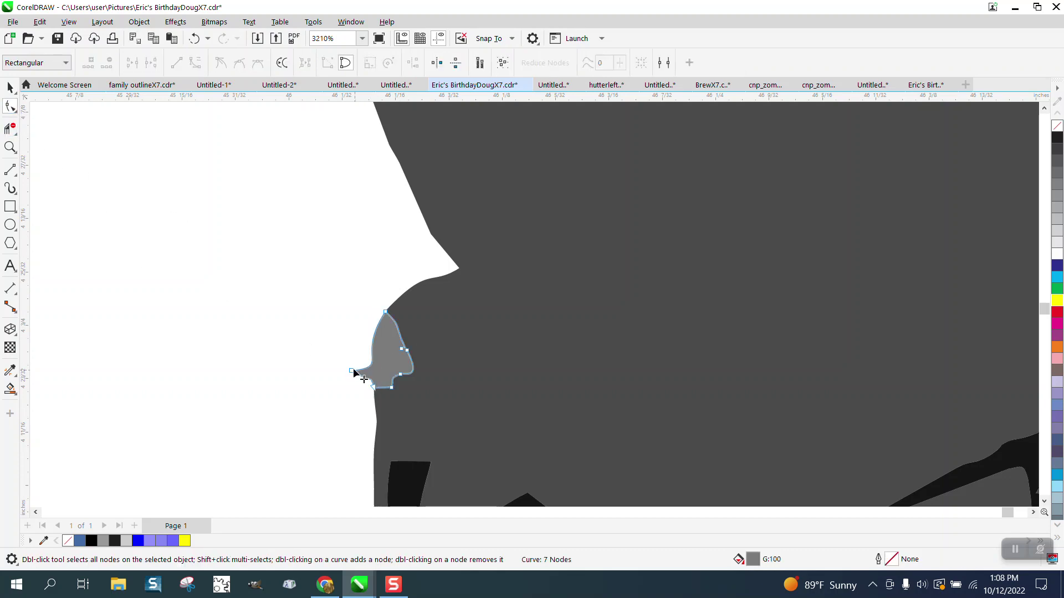
pyautogui.moveTo(361, 387); pyautogui.dragTo(367, 388)
pyautogui.press('Delete')
pyautogui.scroll(-2, 272, 199)
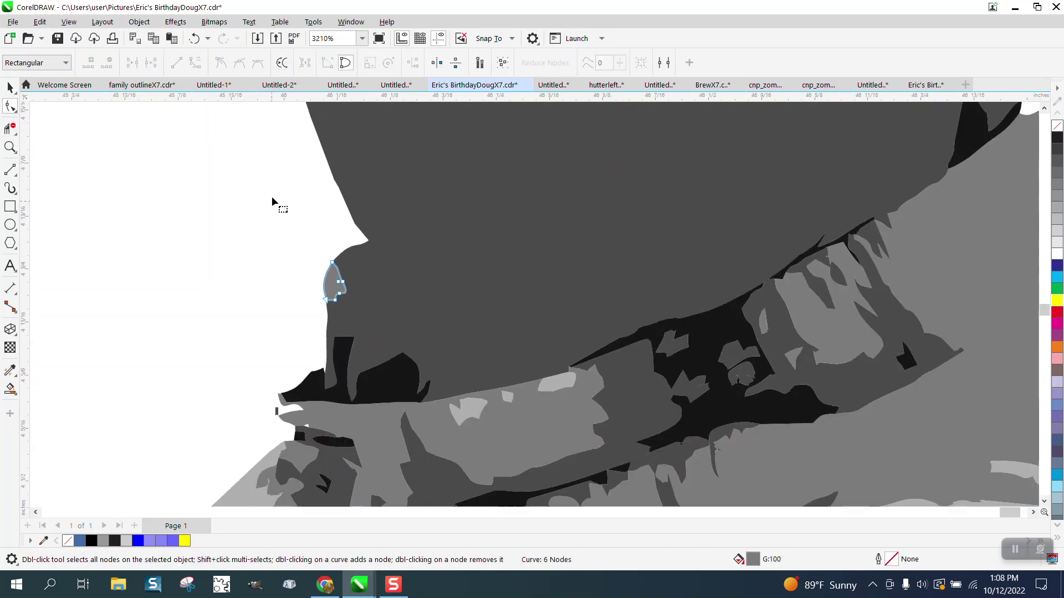
pyautogui.scroll(-1, 274, 351)
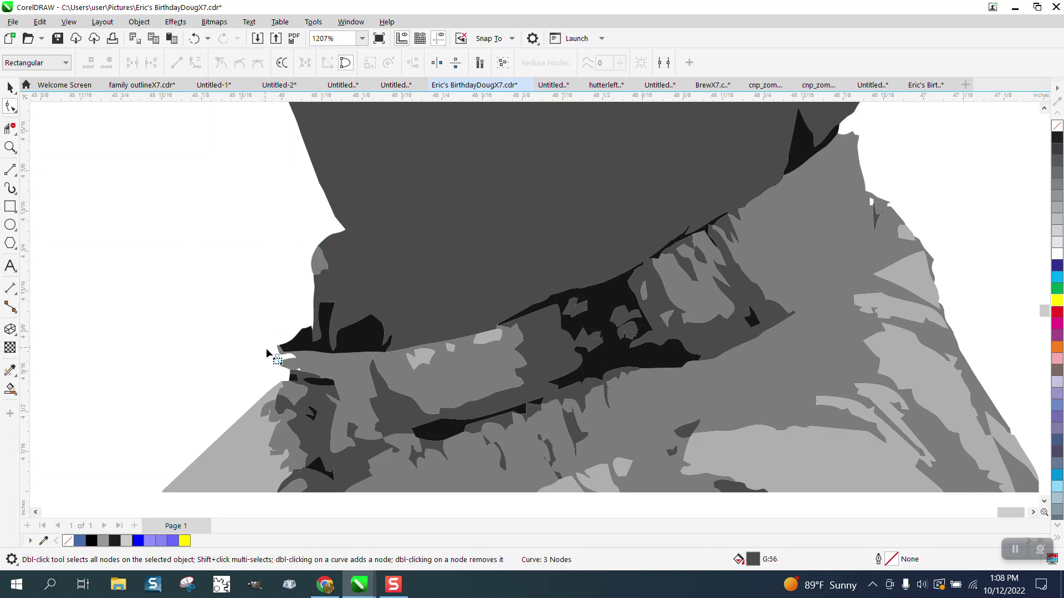
pyautogui.click(299, 377)
pyautogui.scroll(-5, 305, 237)
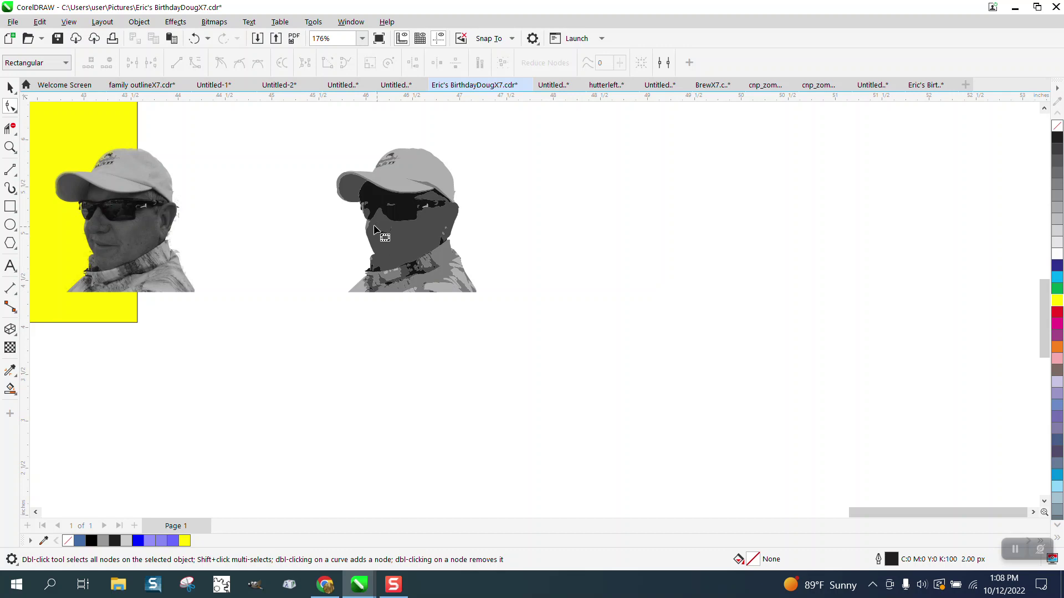
pyautogui.click(10, 147)
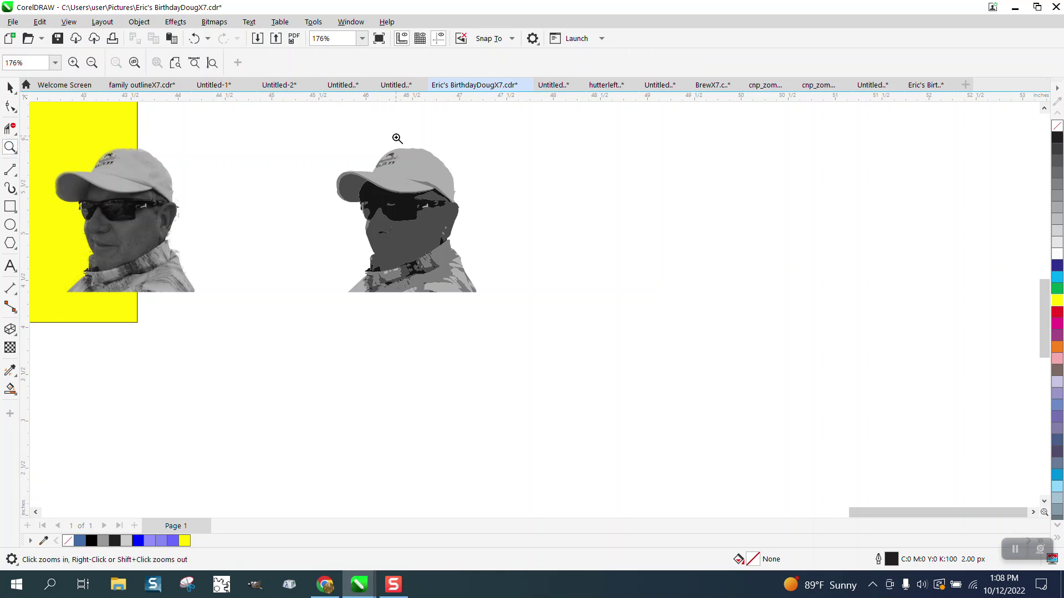
pyautogui.moveTo(397, 139); pyautogui.dragTo(493, 216)
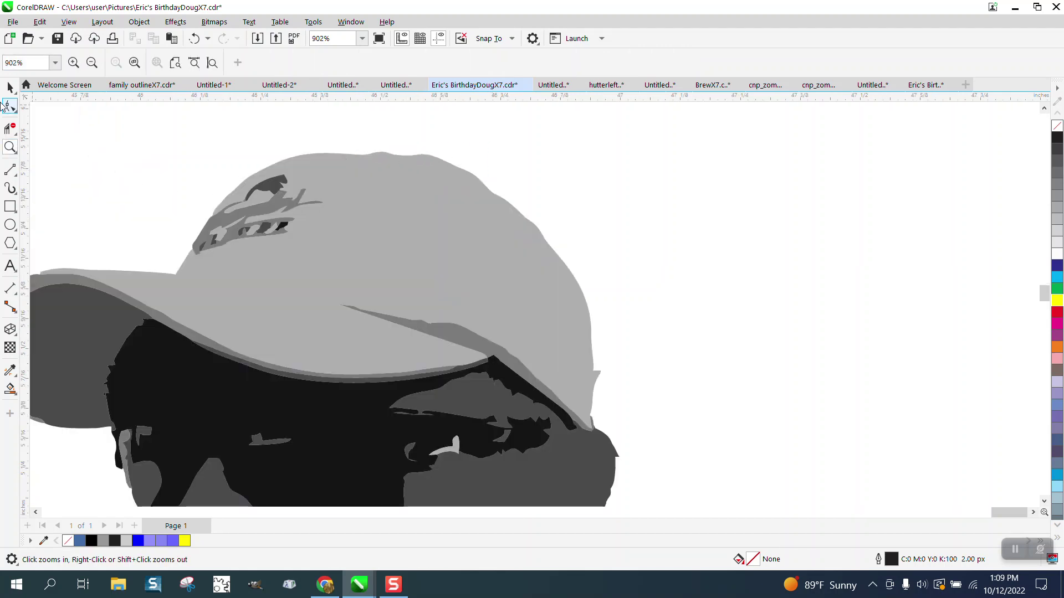
# Delete the two stray nodes on the cap's right edge with the Shape tool
pyautogui.click(11, 107)
pyautogui.click(604, 370)
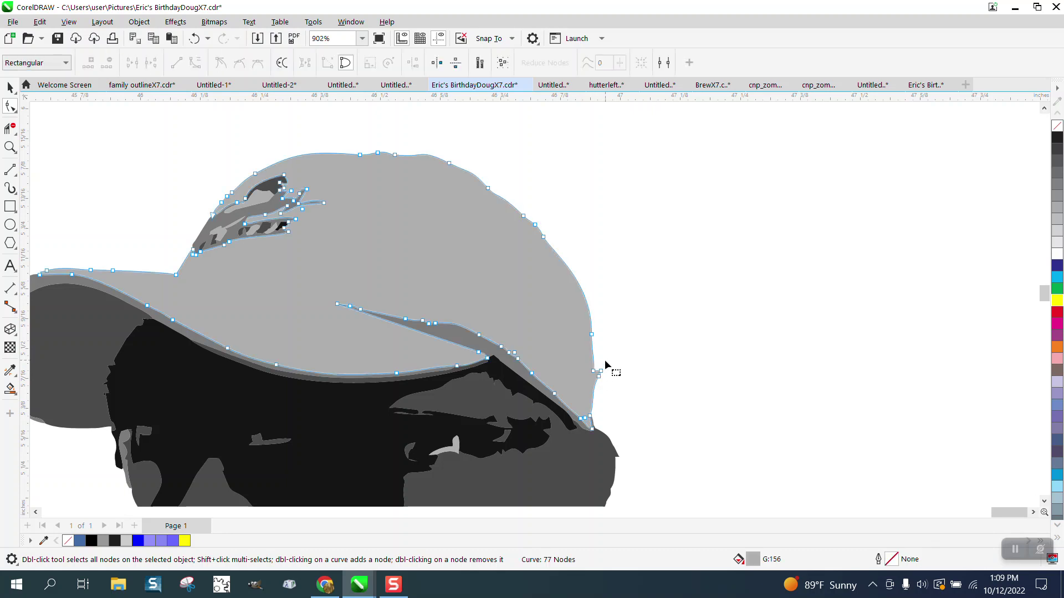
pyautogui.moveTo(594, 390); pyautogui.dragTo(593, 385)
pyautogui.press('Delete')
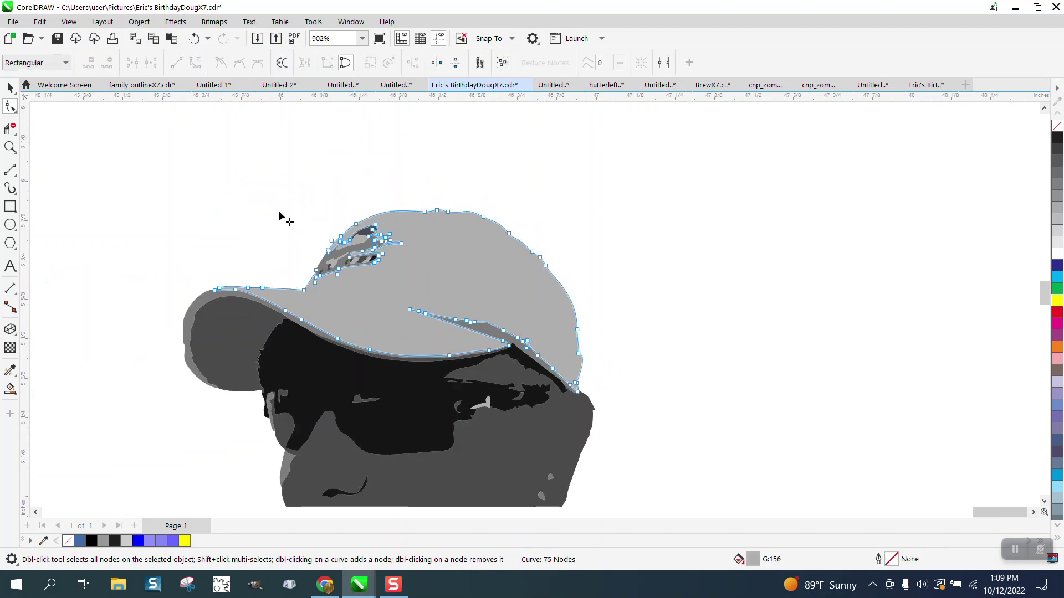
# Smooth the cap's upper right edge with the Smooth brush, then zoom in on the figure's right edge
pyautogui.click(15, 111)
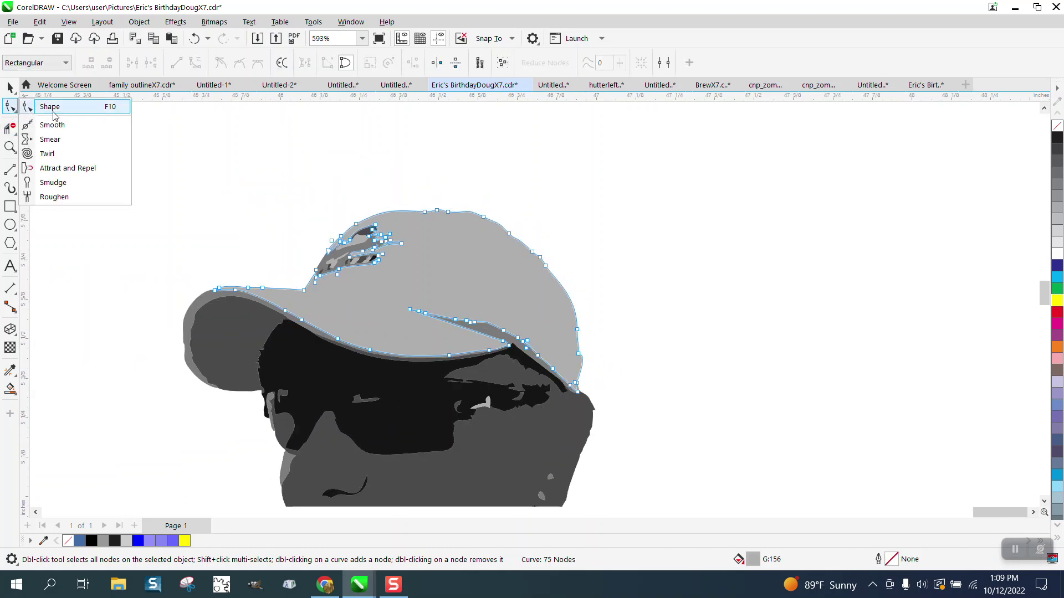
pyautogui.click(52, 125)
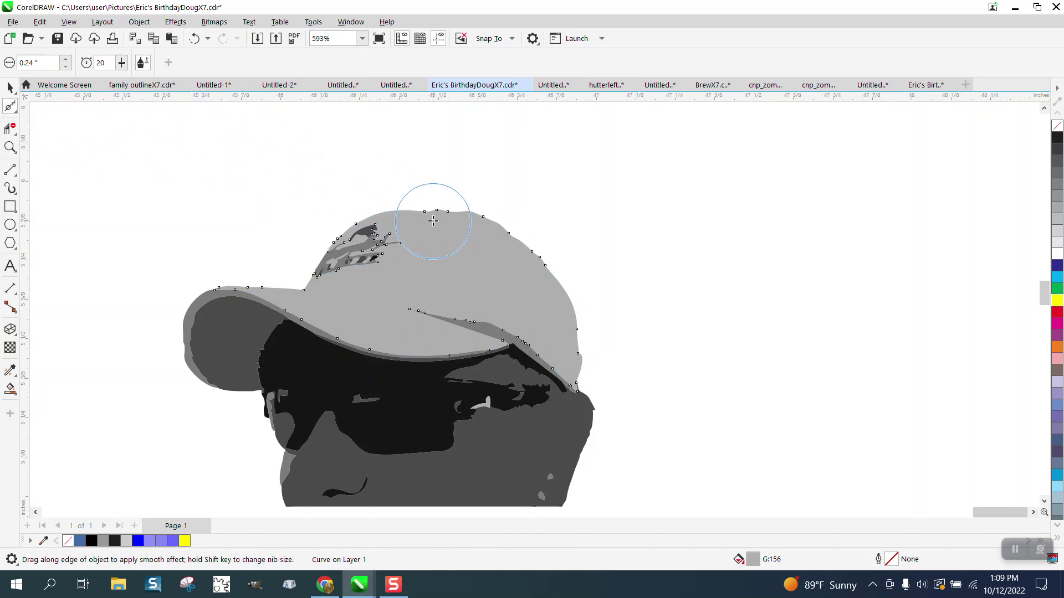
pyautogui.moveTo(433, 220)
pyautogui.mouseDown()
pyautogui.moveTo(502, 246)
pyautogui.moveTo(547, 284)
pyautogui.mouseUp()
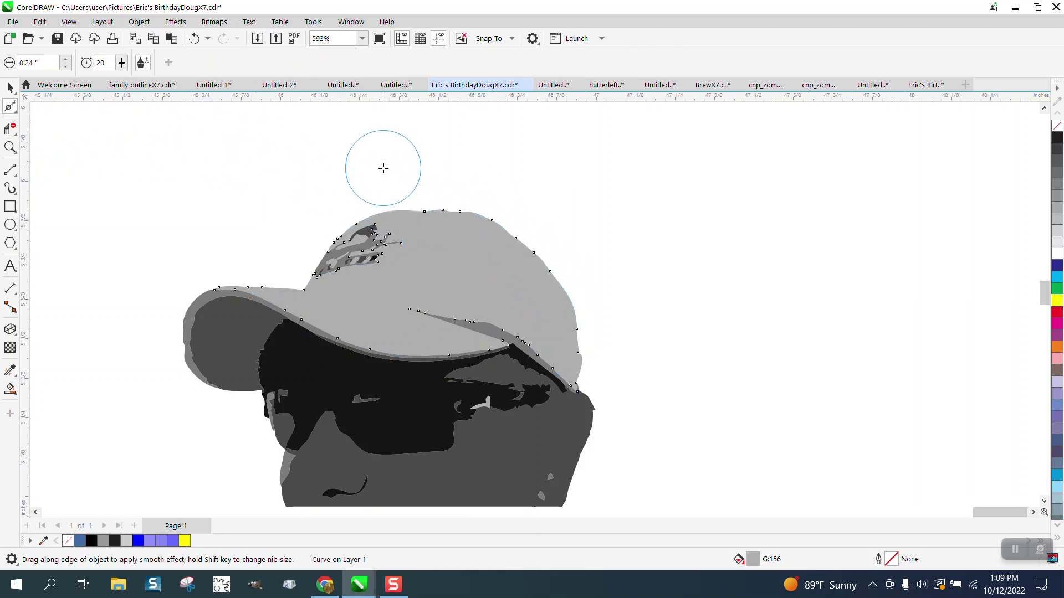
pyautogui.scroll(-2, 383, 168)
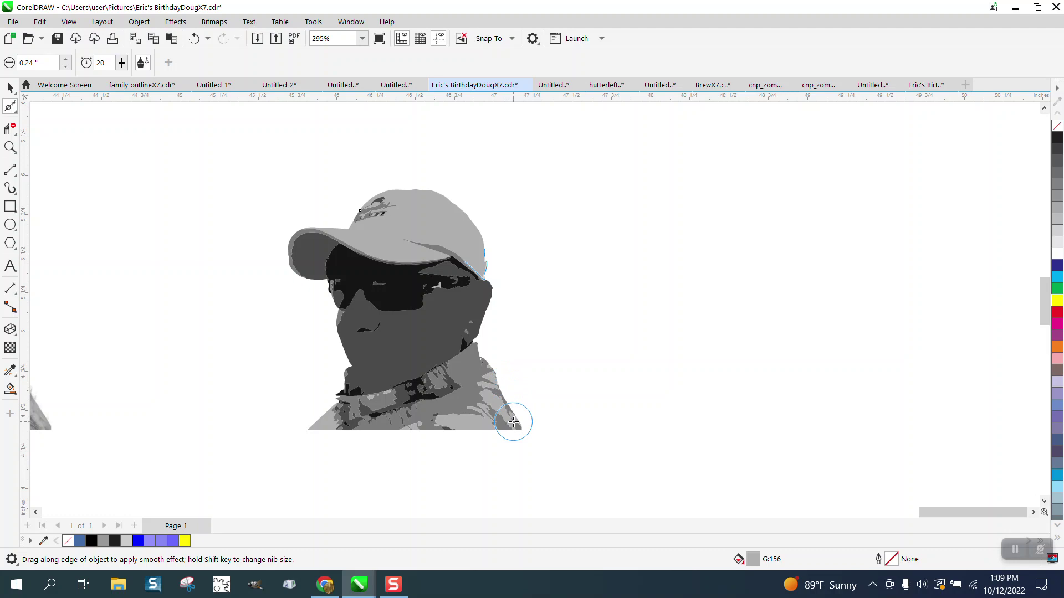
pyautogui.click(10, 147)
pyautogui.moveTo(488, 280); pyautogui.dragTo(507, 302)
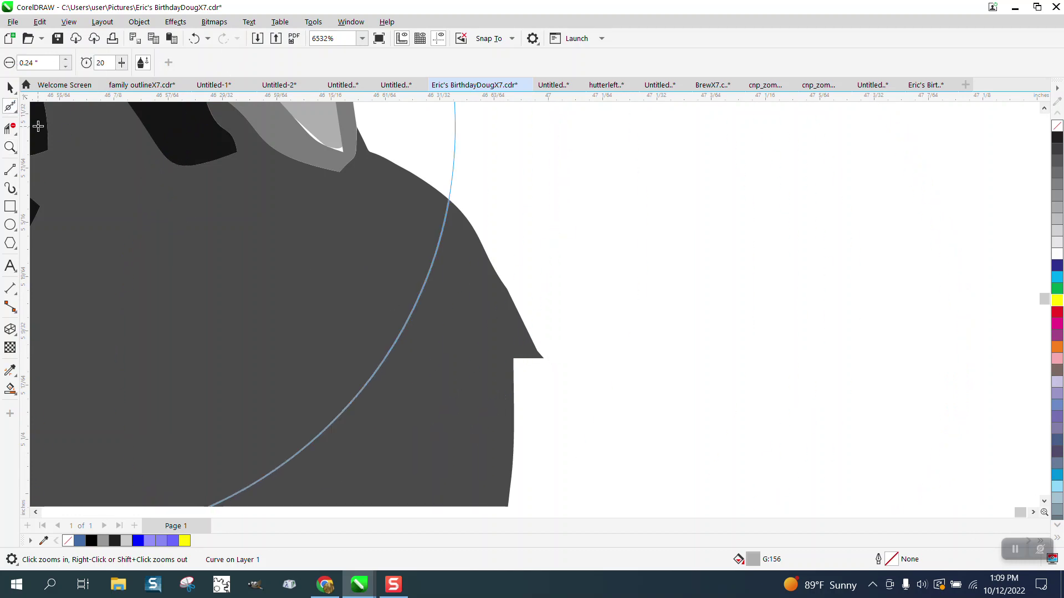
pyautogui.click(16, 112)
# Delete the nodes forming the sharp notch on the face's right side
pyautogui.click(49, 106)
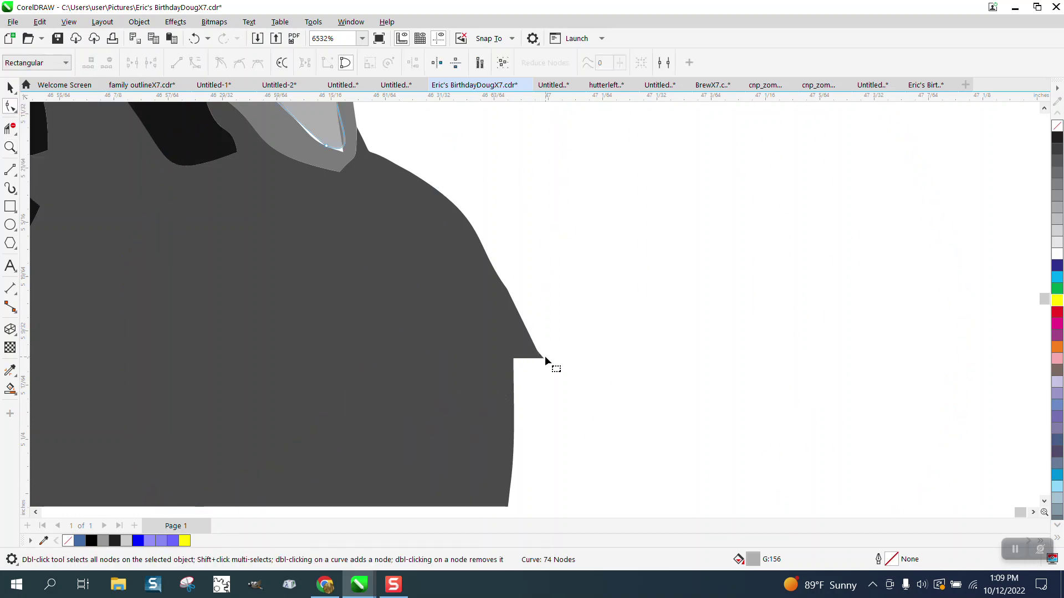
pyautogui.moveTo(550, 326); pyautogui.dragTo(500, 384)
pyautogui.press('Delete')
pyautogui.press('Delete')
# Bend the cheek segment into a smooth, rounded bulge where the notch was
pyautogui.click(414, 181)
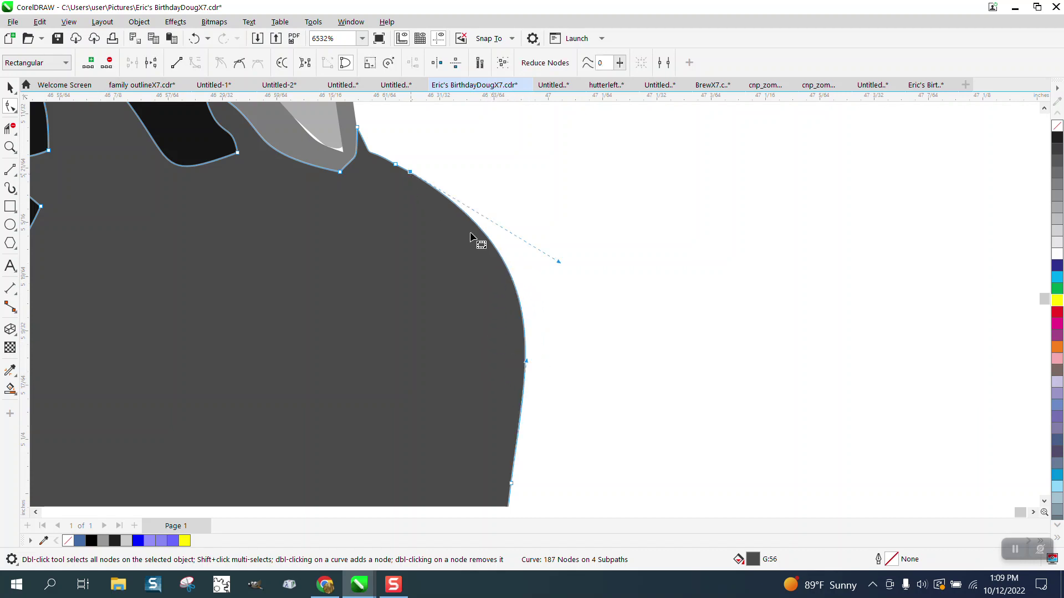
pyautogui.moveTo(558, 268); pyautogui.dragTo(451, 294)
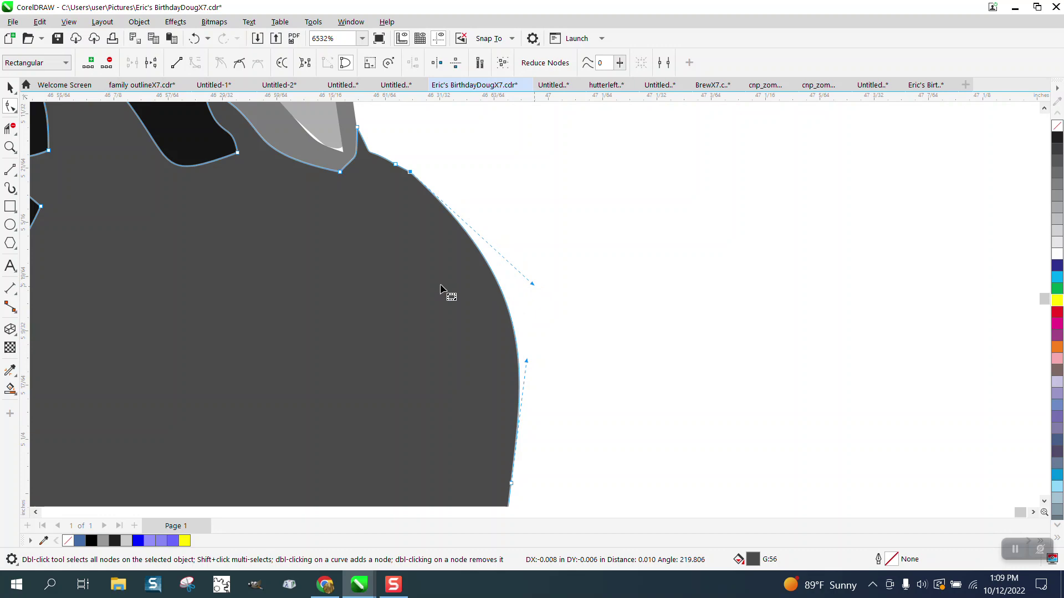
pyautogui.scroll(-4, 482, 292)
pyautogui.scroll(-3, 492, 291)
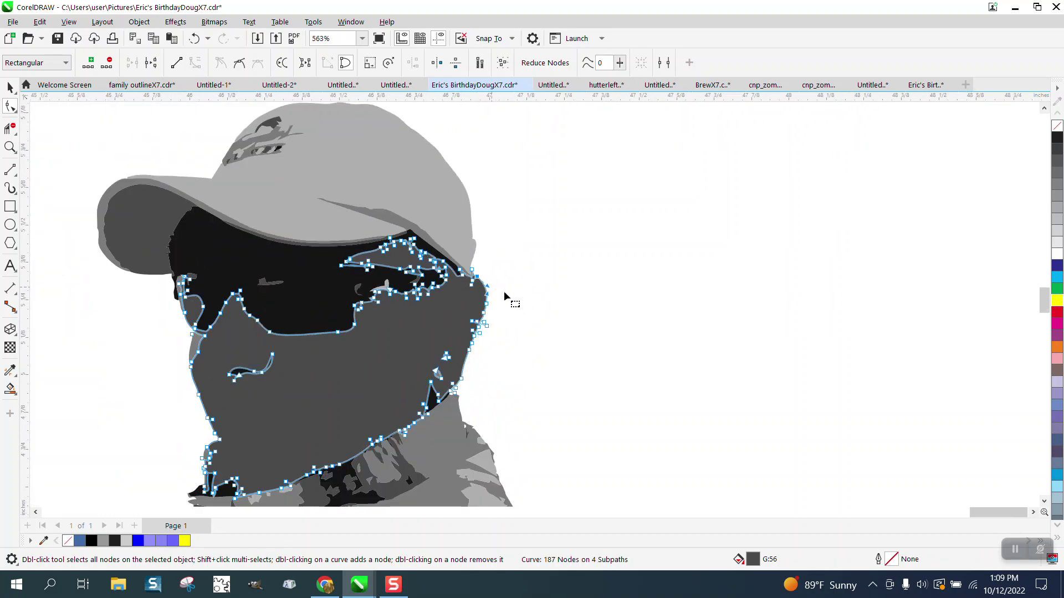
pyautogui.scroll(-3, 515, 294)
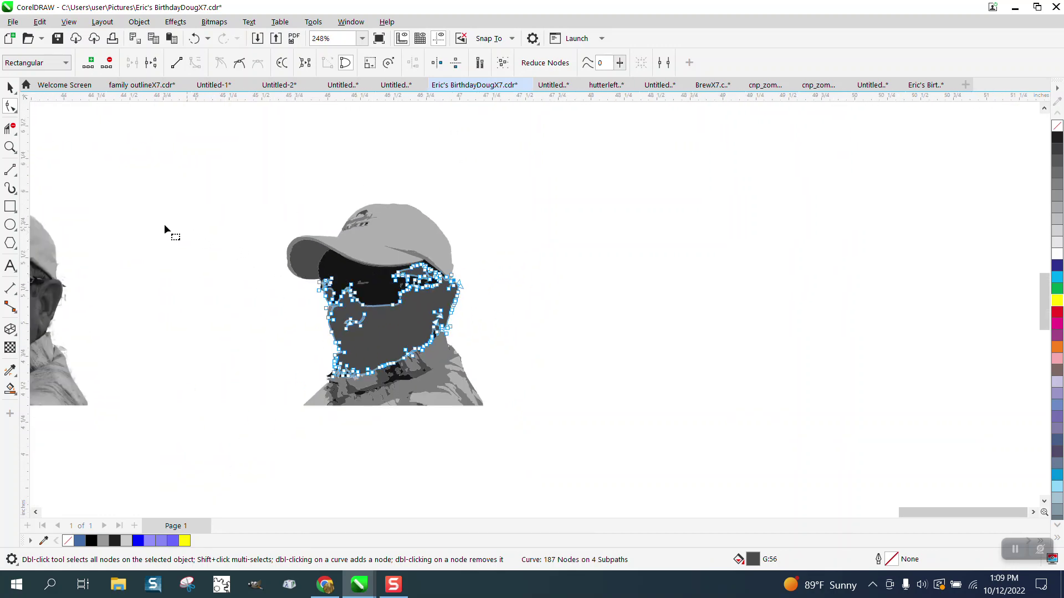
# Zoom in on the cap brim and smooth its ragged lower edge with the Smooth brush
pyautogui.click(10, 146)
pyautogui.moveTo(277, 237); pyautogui.dragTo(340, 286)
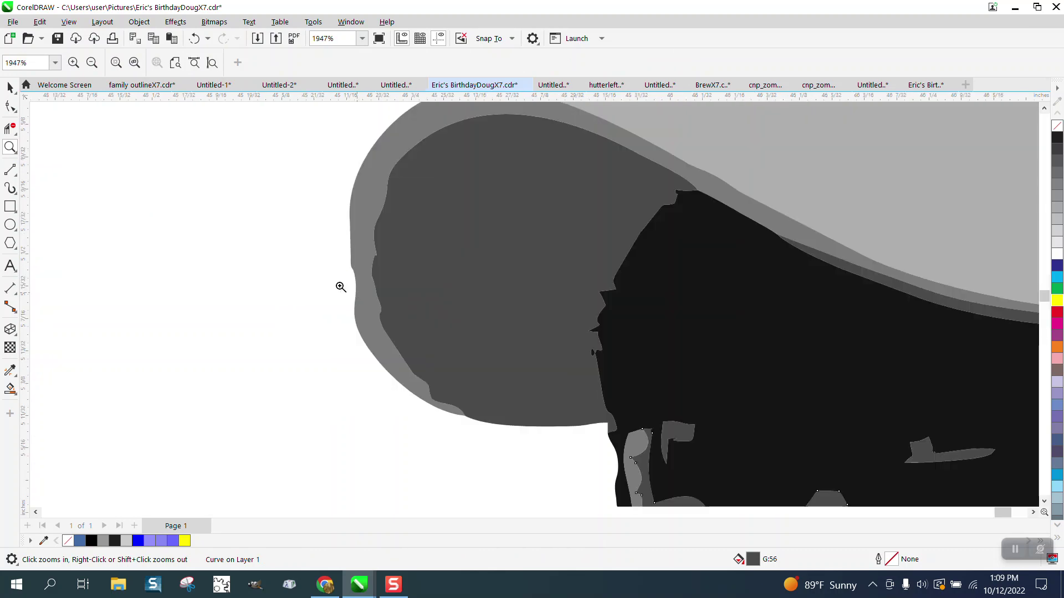
pyautogui.click(15, 111)
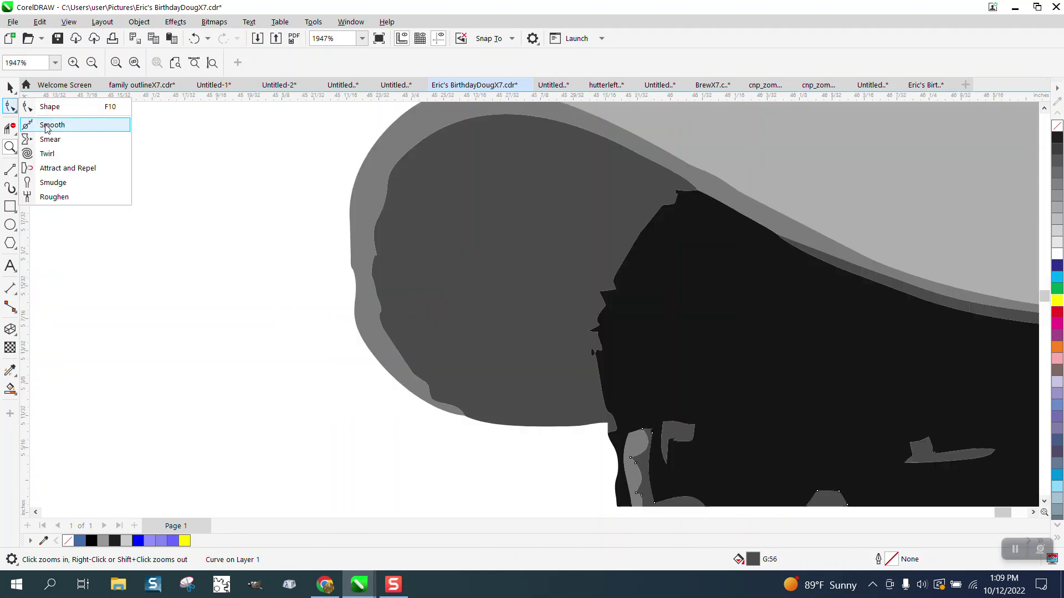
pyautogui.click(51, 125)
pyautogui.moveTo(352, 270)
pyautogui.mouseDown()
pyautogui.moveTo(366, 268)
pyautogui.moveTo(352, 253)
pyautogui.moveTo(359, 306)
pyautogui.moveTo(347, 252)
pyautogui.moveTo(373, 324)
pyautogui.moveTo(315, 334)
pyautogui.mouseUp()
pyautogui.scroll(-1, 266, 301)
pyautogui.scroll(-6, 266, 301)
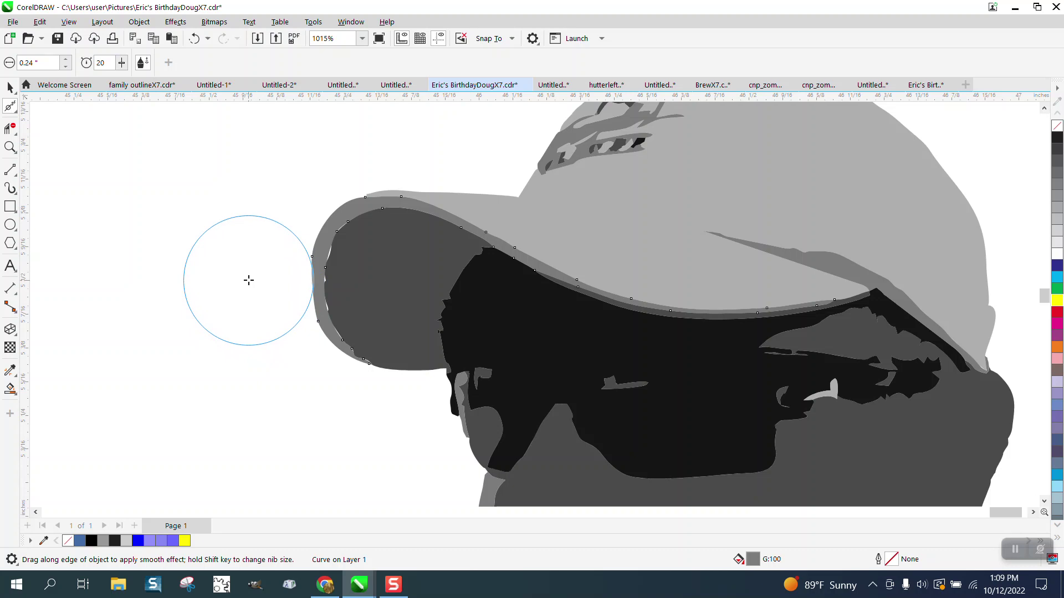
# Draw a rectangle enclosing the portrait's head
pyautogui.click(11, 87)
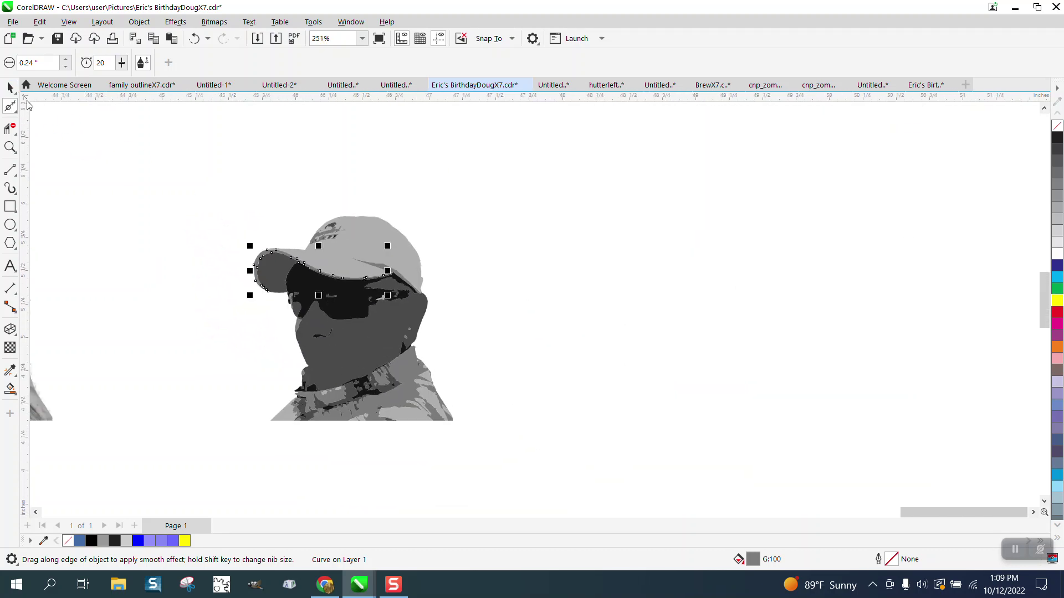
pyautogui.click(10, 206)
pyautogui.moveTo(215, 189); pyautogui.dragTo(509, 454)
# Smart Fill the area around the head in blue and nudge the frame shape right
pyautogui.click(10, 391)
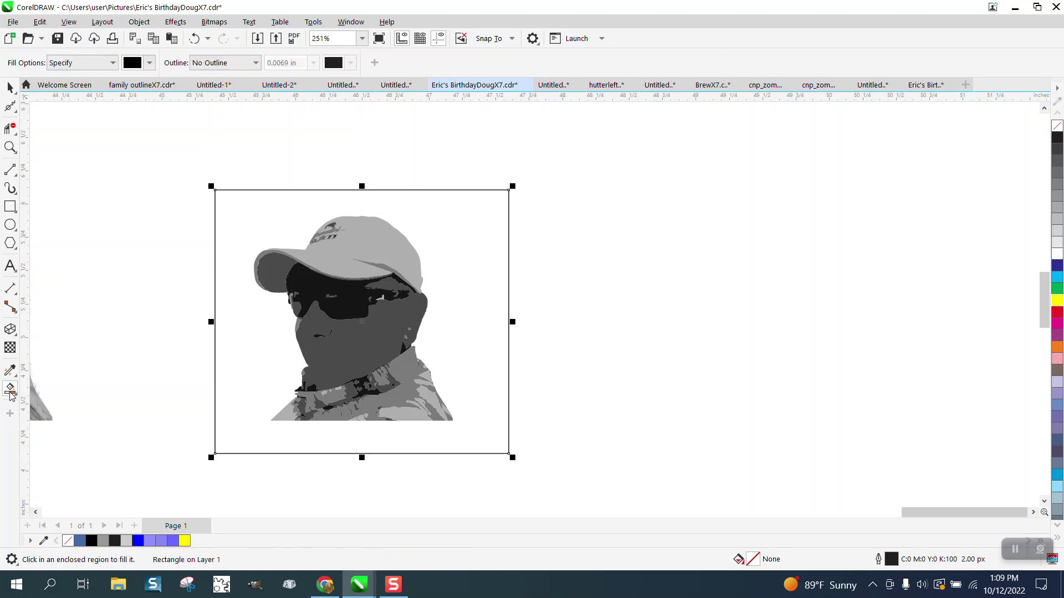
pyautogui.click(149, 62)
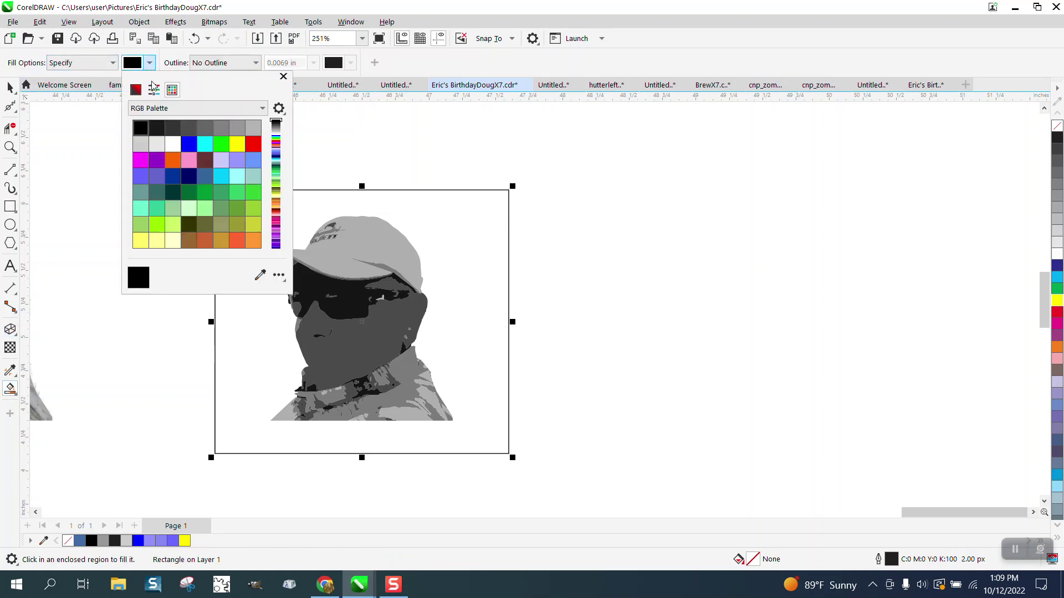
pyautogui.click(196, 146)
pyautogui.click(431, 214)
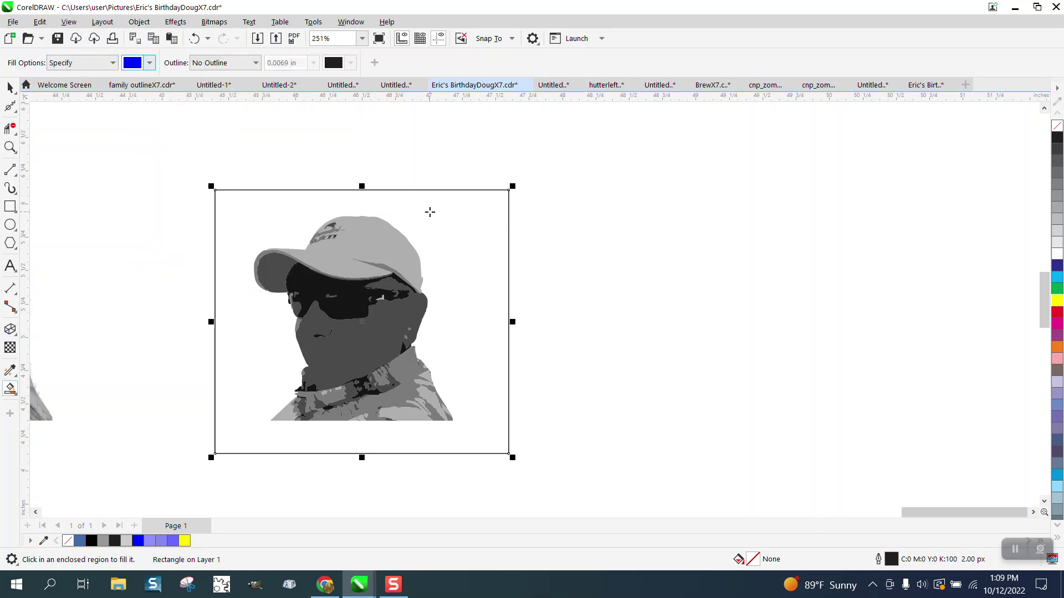
pyautogui.click(404, 203)
pyautogui.press('Right')
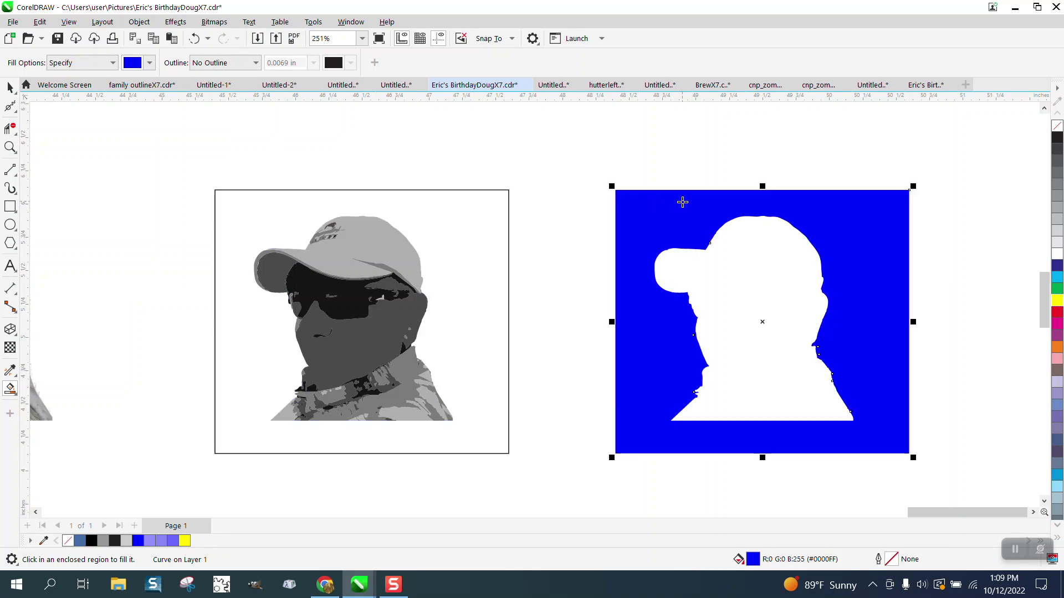
# Smart Fill the head-shaped hole to create a solid blue head silhouette
pyautogui.scroll(-2, 697, 252)
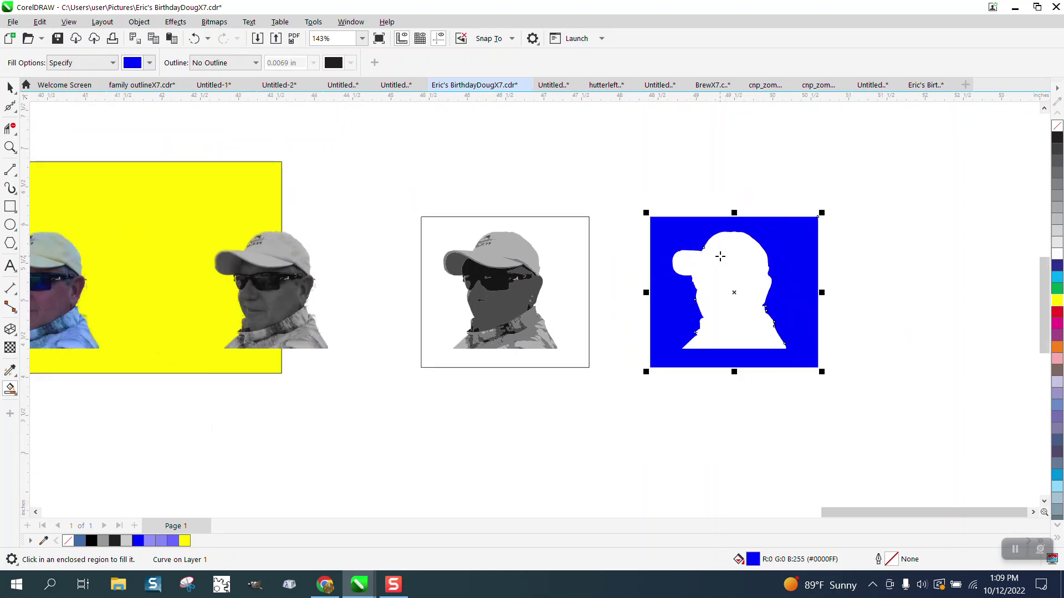
pyautogui.scroll(-1, 753, 276)
pyautogui.click(742, 279)
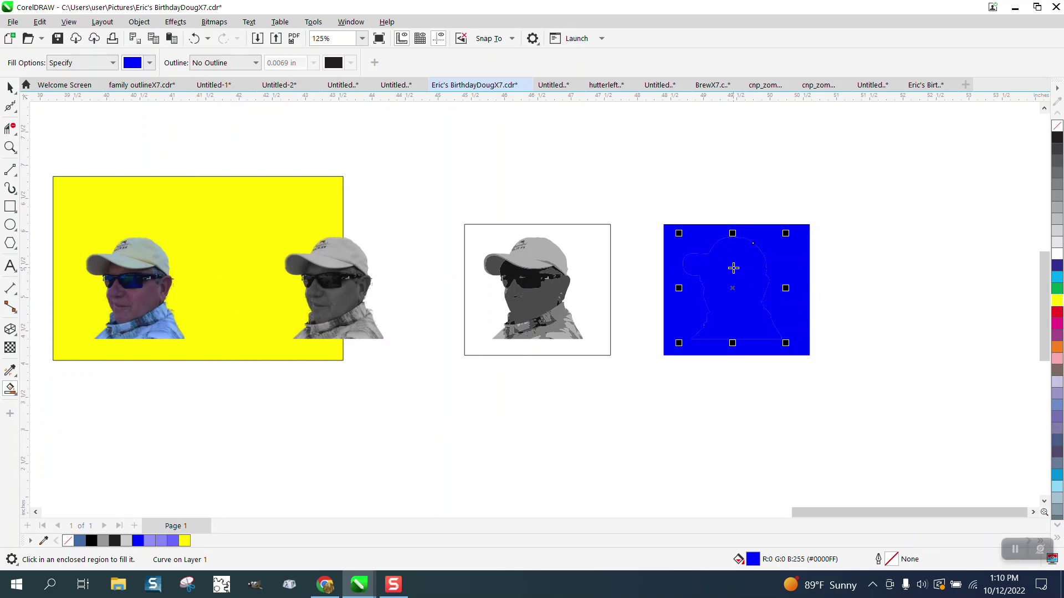
# Nudge the blue silhouette onto the colour photo and zoom to the yellow rectangle
pyautogui.hotkey('shift', 'Left')
pyautogui.hotkey('shift', 'Left')
pyautogui.hotkey('shift', 'Left')
pyautogui.hotkey('shift', 'Left')
pyautogui.hotkey('shift', 'Left')
pyautogui.hotkey('shift', 'Left')
pyautogui.hotkey('shift', 'Left')
pyautogui.hotkey('shift', 'Left')
pyautogui.hotkey('shift', 'Left')
pyautogui.hotkey('shift', 'Left')
pyautogui.hotkey('shift', 'Left')
pyautogui.hotkey('shift', 'Left')
pyautogui.hotkey('shift', 'Left')
pyautogui.hotkey('shift', 'Left')
pyautogui.hotkey('shift', 'Left')
pyautogui.hotkey('shift', 'Left')
pyautogui.hotkey('shift', 'Left')
pyautogui.hotkey('shift', 'Left')
pyautogui.hotkey('shift', 'Left')
pyautogui.hotkey('shift', 'Left')
pyautogui.hotkey('shift', 'Left')
pyautogui.hotkey('shift', 'Left')
pyautogui.hotkey('shift', 'Left')
pyautogui.hotkey('shift', 'Left')
pyautogui.hotkey('shift', 'Left')
pyautogui.hotkey('shift', 'Left')
pyautogui.hotkey('shift', 'Left')
pyautogui.hotkey('shift', 'Left')
pyautogui.hotkey('shift', 'Left')
pyautogui.hotkey('shift', 'Left')
pyautogui.hotkey('shift', 'Left')
pyautogui.hotkey('shift', 'Left')
pyautogui.hotkey('shift', 'Left')
pyautogui.hotkey('shift', 'Left')
pyautogui.hotkey('shift', 'Left')
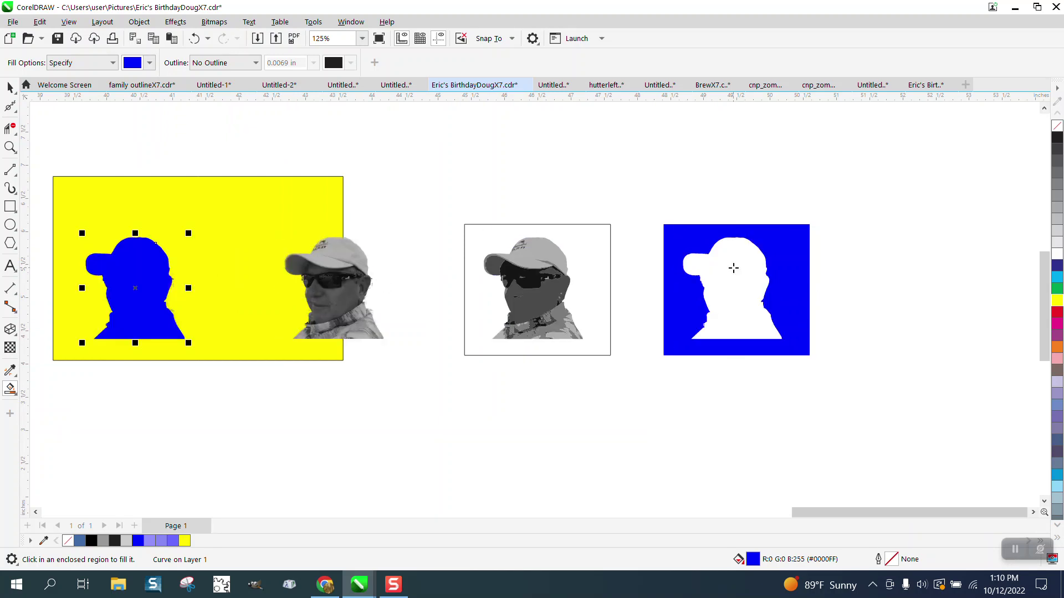
pyautogui.click(9, 147)
pyautogui.moveTo(64, 172); pyautogui.dragTo(308, 424)
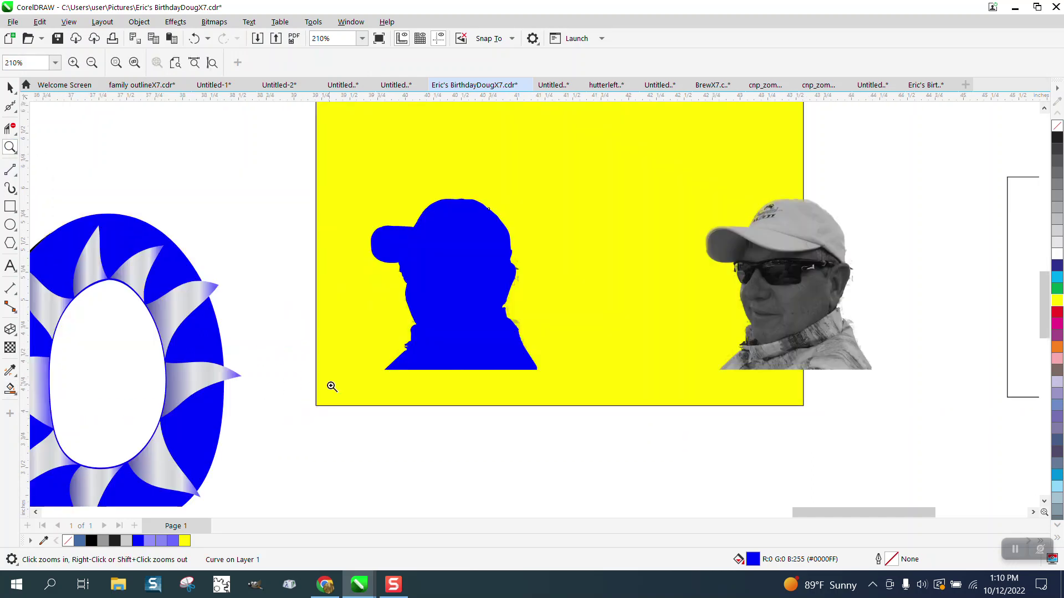
# Intersect the silhouette with the photo and move the cut-out face below the yellow rectangle
pyautogui.click(10, 87)
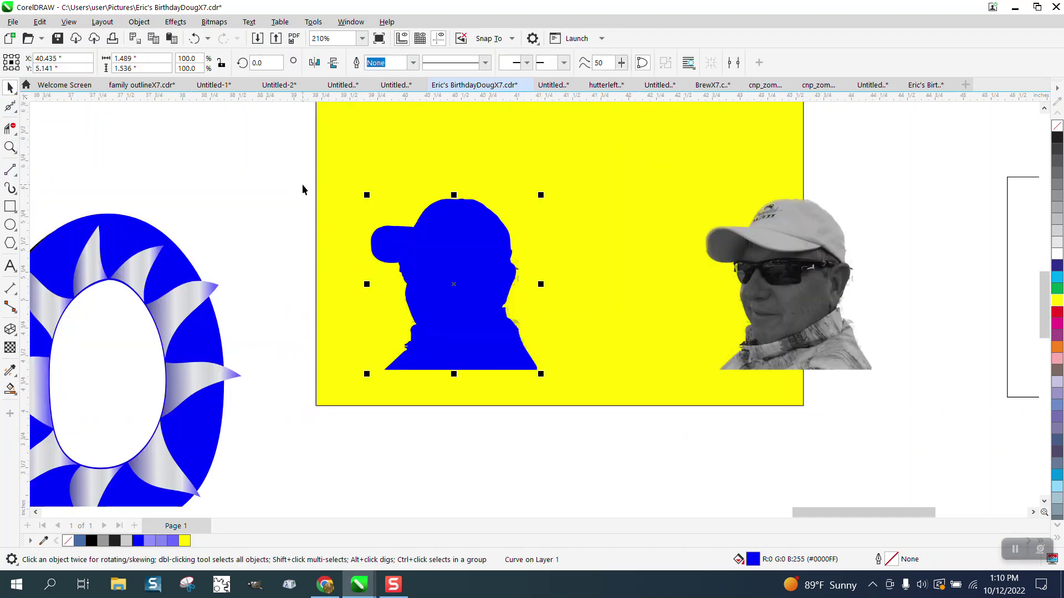
pyautogui.moveTo(293, 169); pyautogui.dragTo(651, 438)
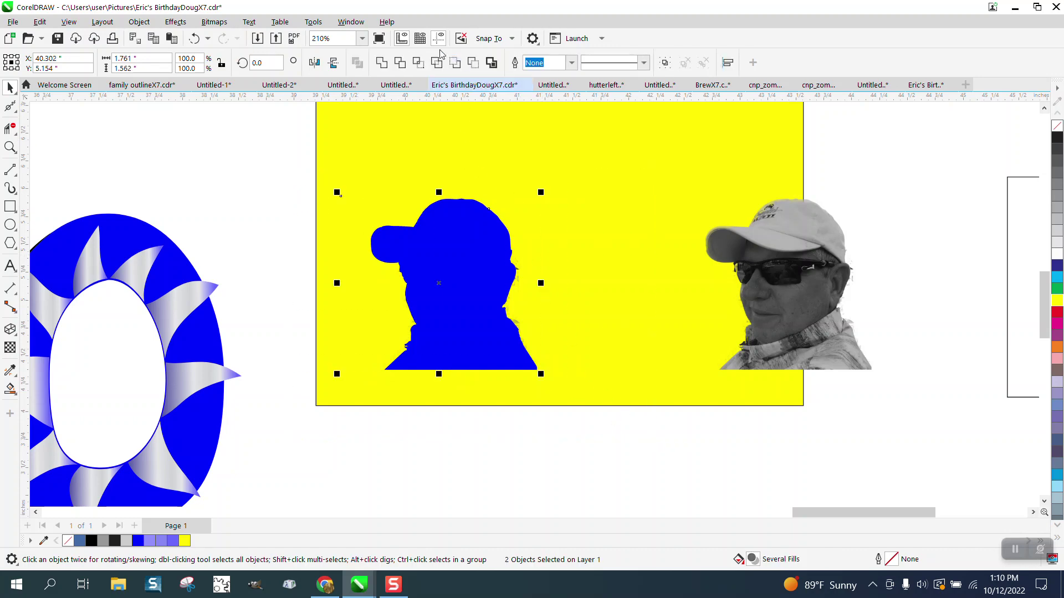
pyautogui.click(417, 63)
pyautogui.press('F3')
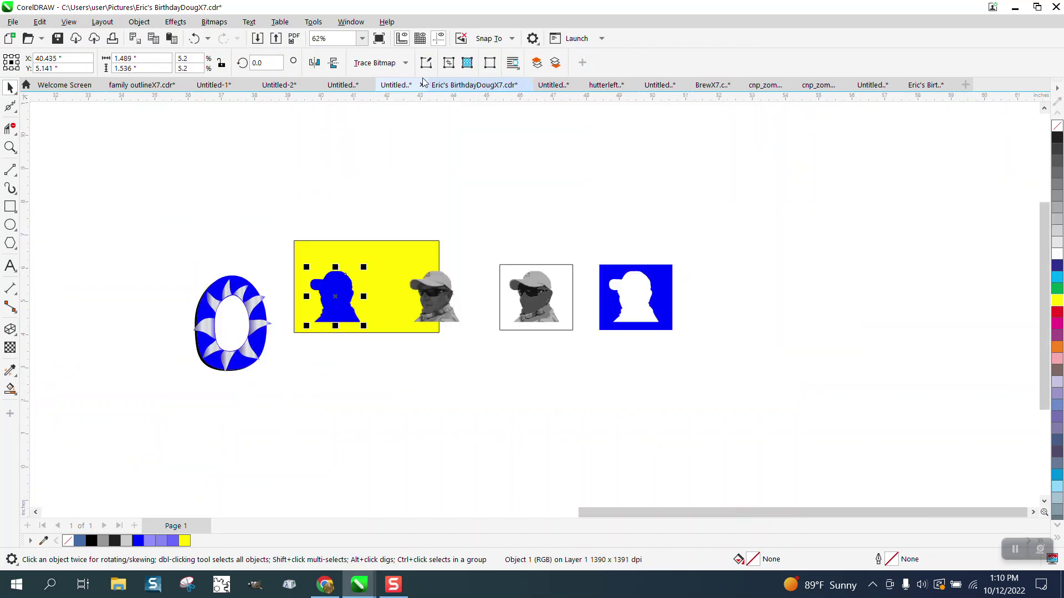
pyautogui.press('Down')
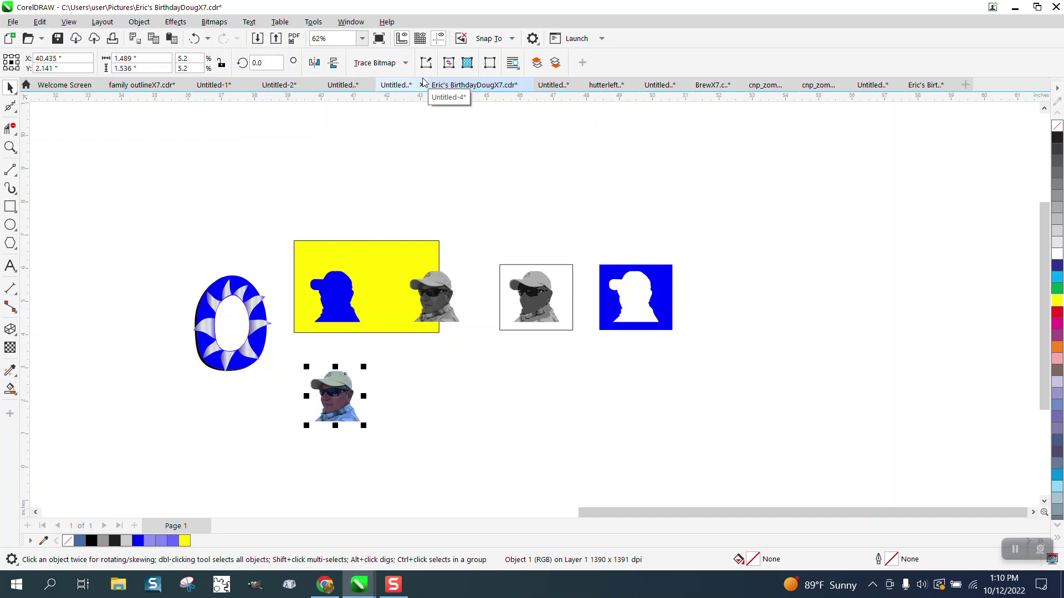
pyautogui.click(11, 148)
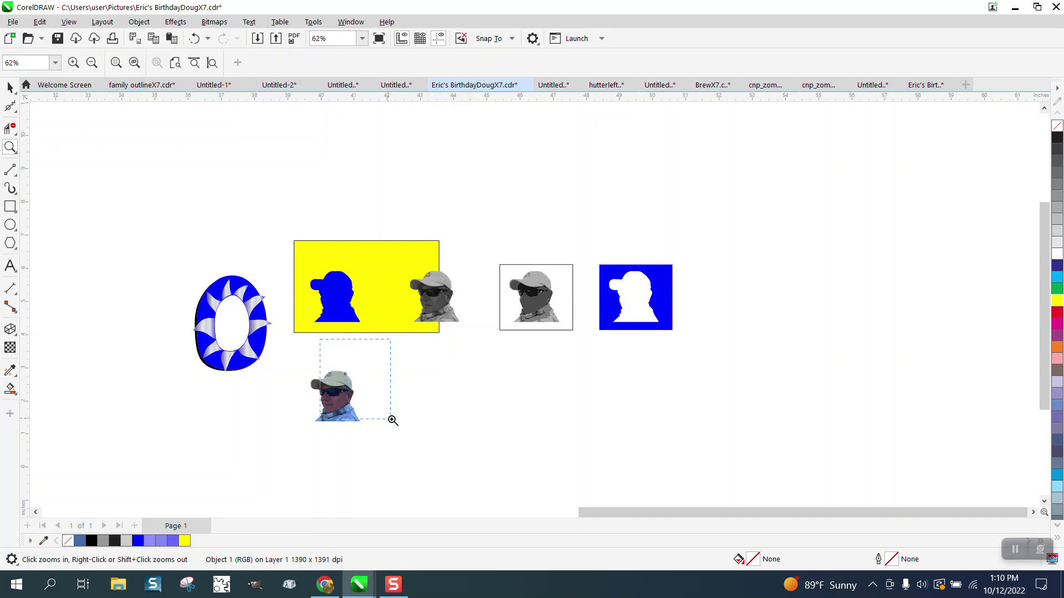
pyautogui.moveTo(393, 421); pyautogui.dragTo(394, 421)
pyautogui.moveTo(422, 238); pyautogui.dragTo(489, 277)
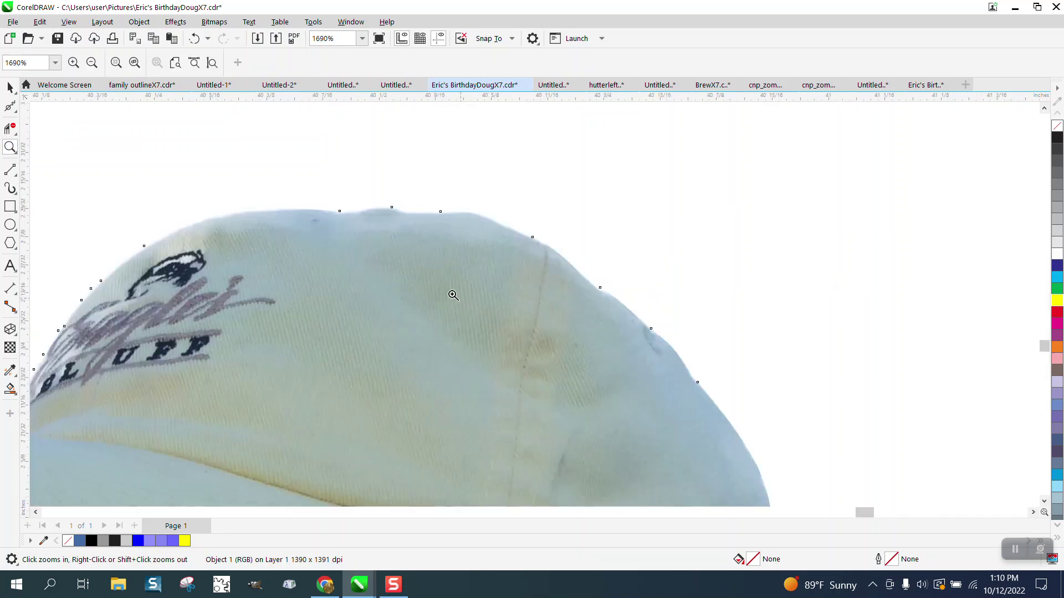
pyautogui.scroll(-6, 453, 296)
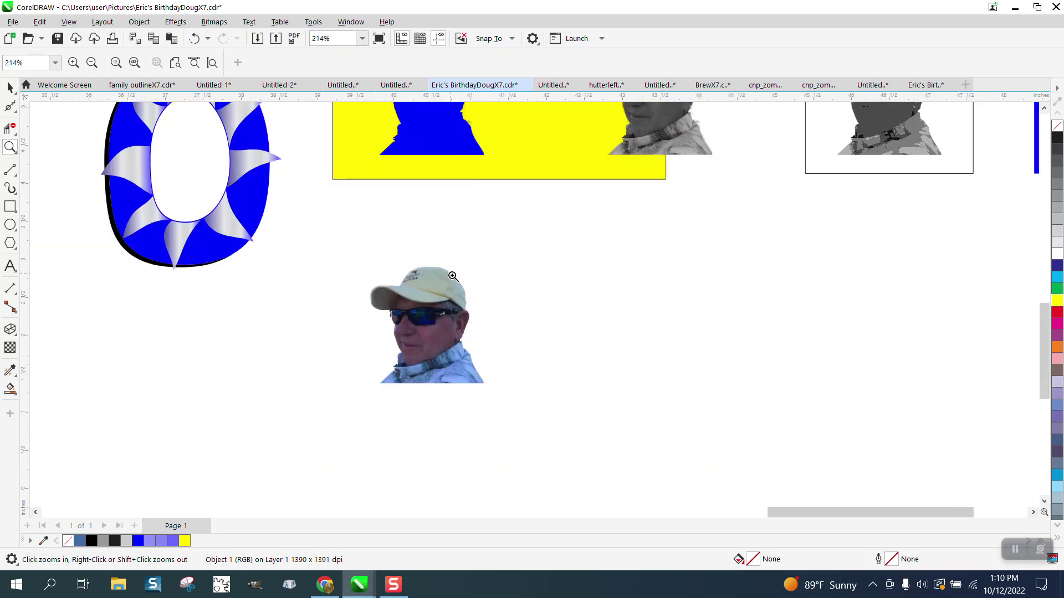
pyautogui.scroll(-1, 508, 335)
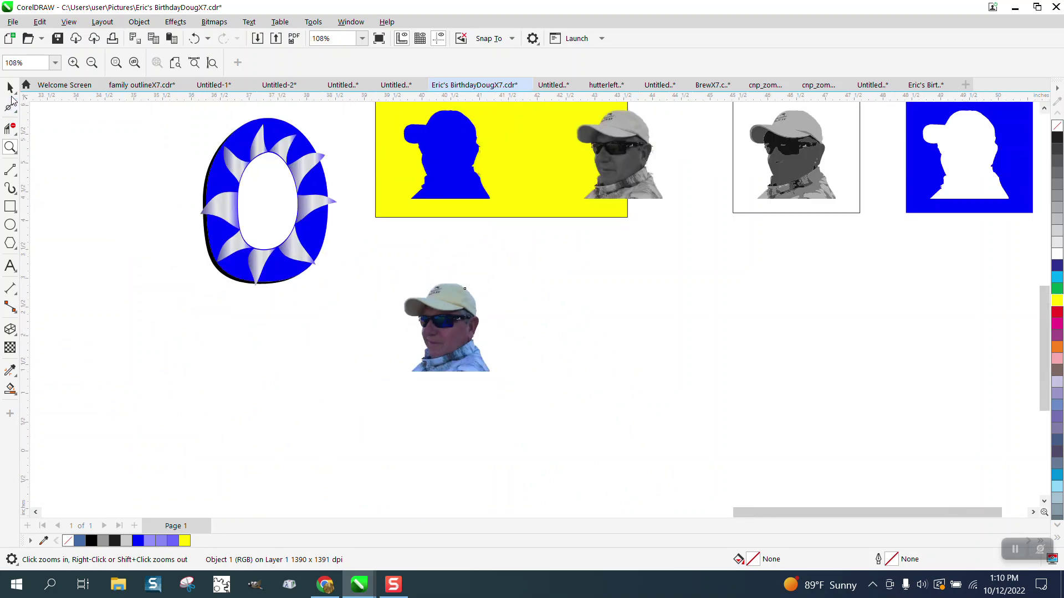
pyautogui.click(10, 88)
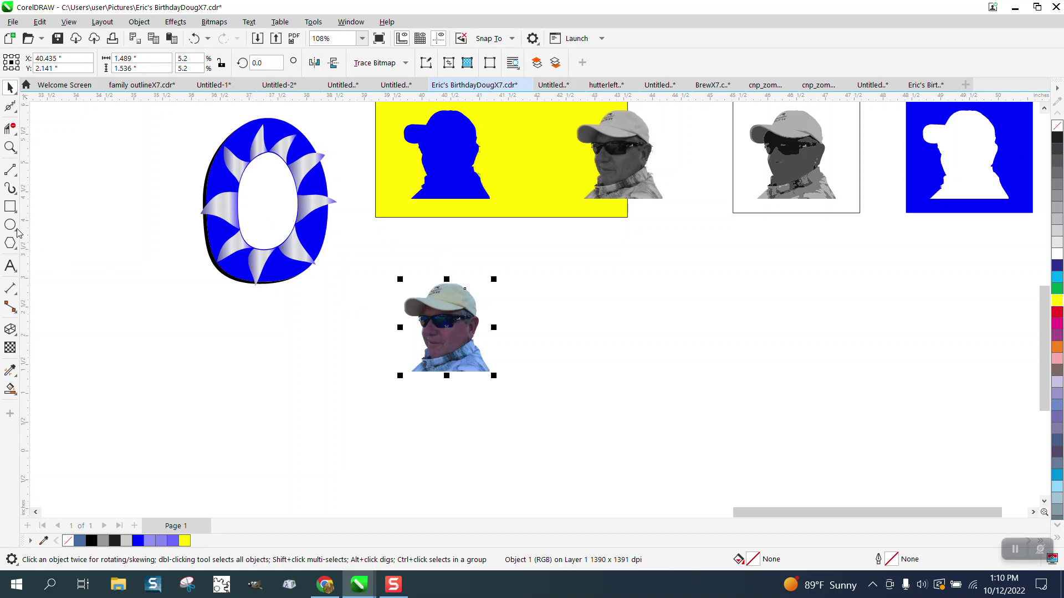
# Smart Fill the O's inner oval and nudge the copy beside the face photo
pyautogui.click(10, 389)
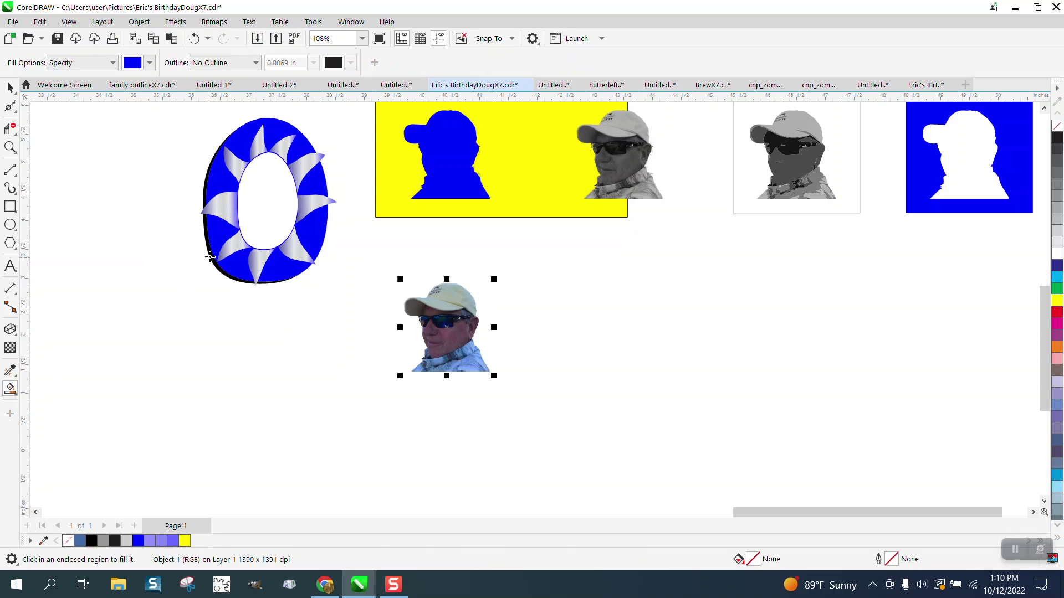
pyautogui.click(266, 216)
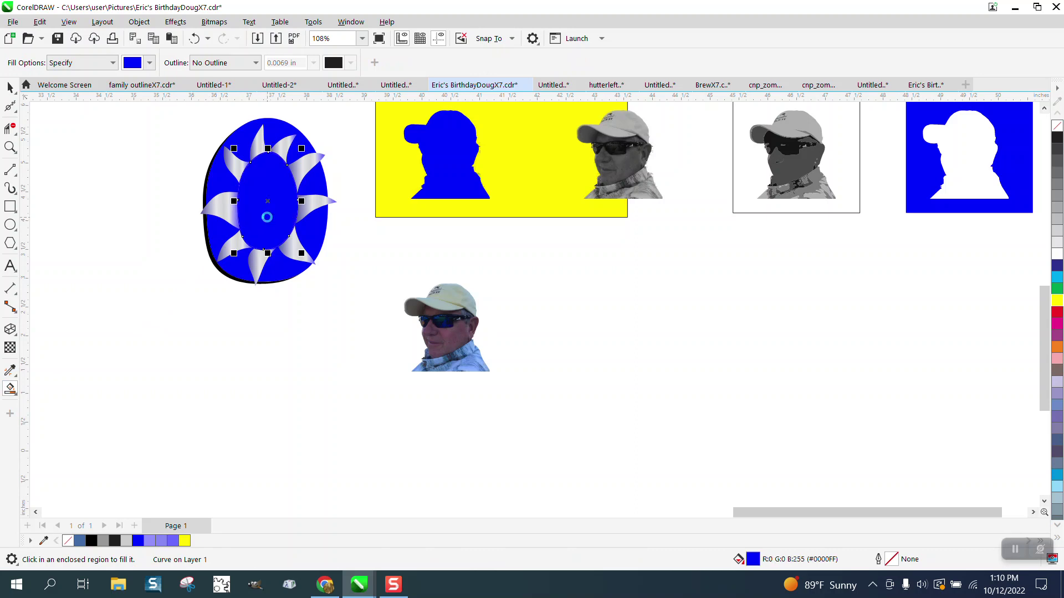
pyautogui.press('Down')
pyautogui.press('Down')
pyautogui.press('Down')
pyautogui.press('Right')
pyautogui.press('Right')
pyautogui.press('Right')
pyautogui.press('Right')
pyautogui.press('Right')
pyautogui.press('Right')
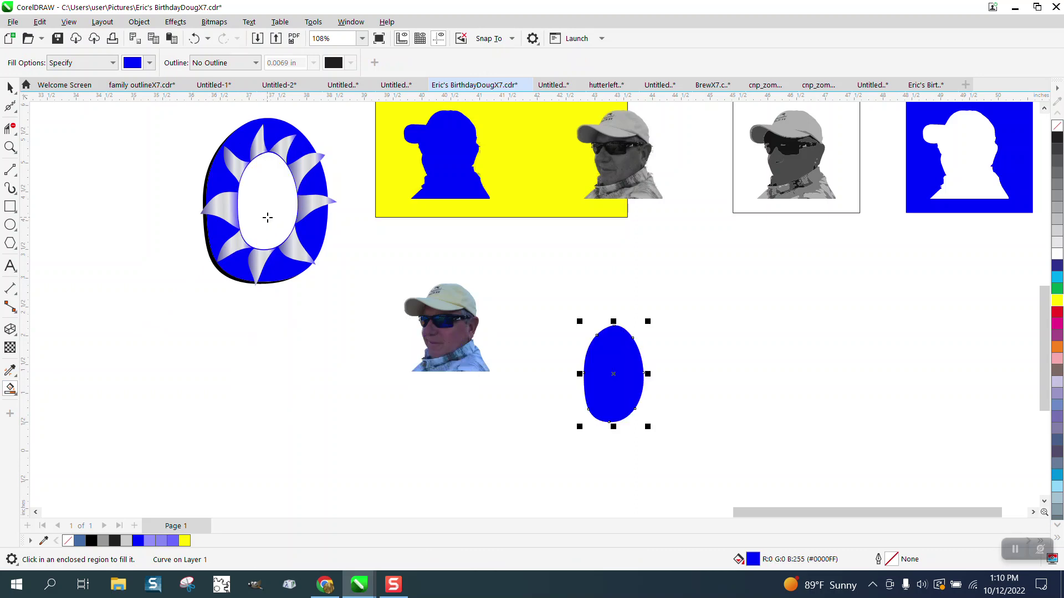
# Make the oval unfilled with a black outline, then enlarge the face photo slightly and place it over the oval
pyautogui.click(1060, 131)
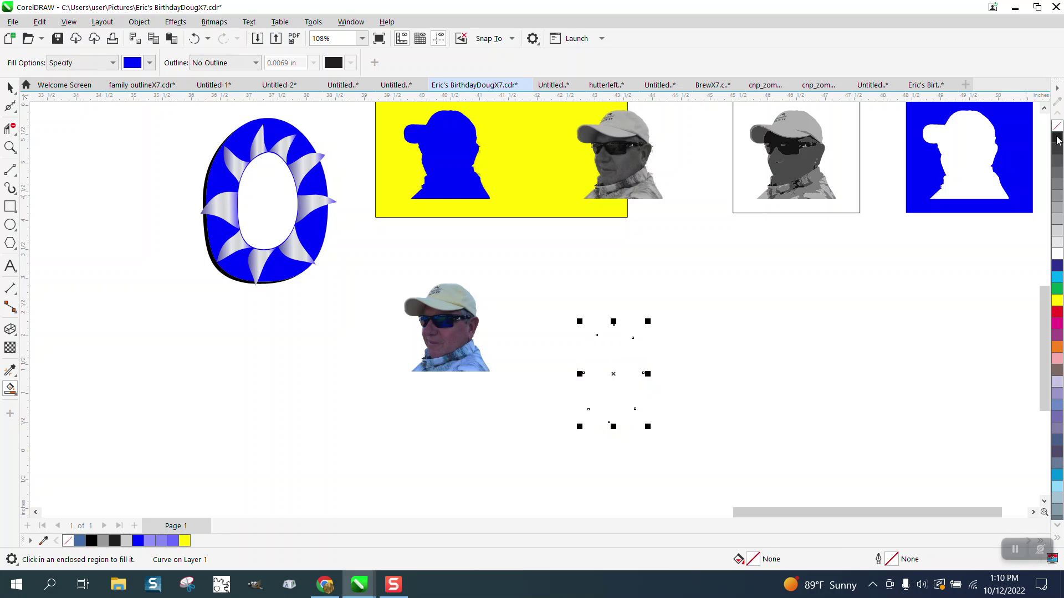
pyautogui.rightClick(1057, 137)
pyautogui.click(10, 87)
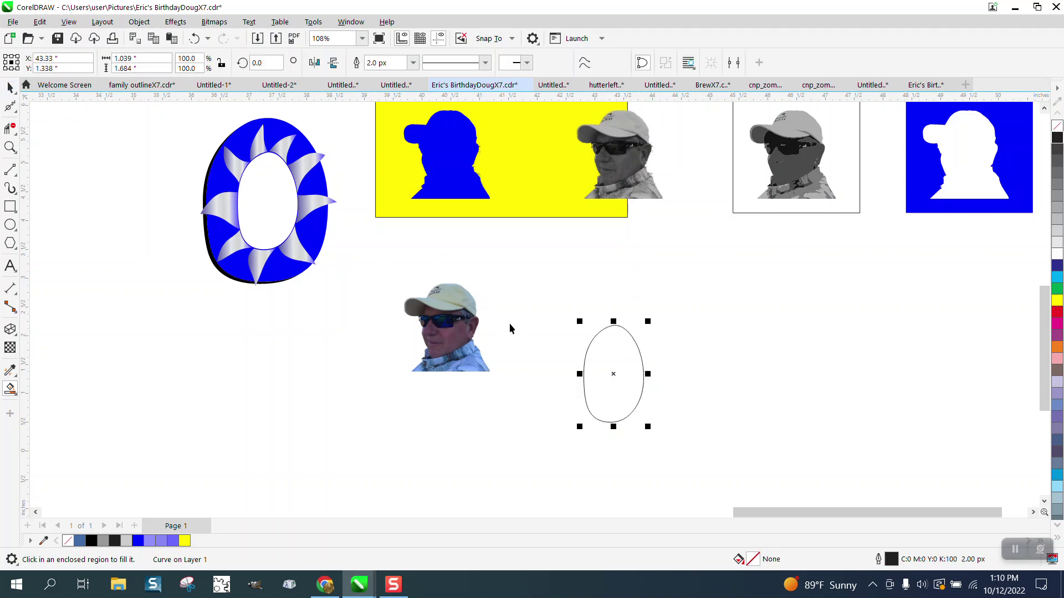
pyautogui.moveTo(462, 337); pyautogui.dragTo(425, 321)
pyautogui.moveTo(465, 370); pyautogui.dragTo(480, 389)
pyautogui.moveTo(434, 344); pyautogui.dragTo(610, 389)
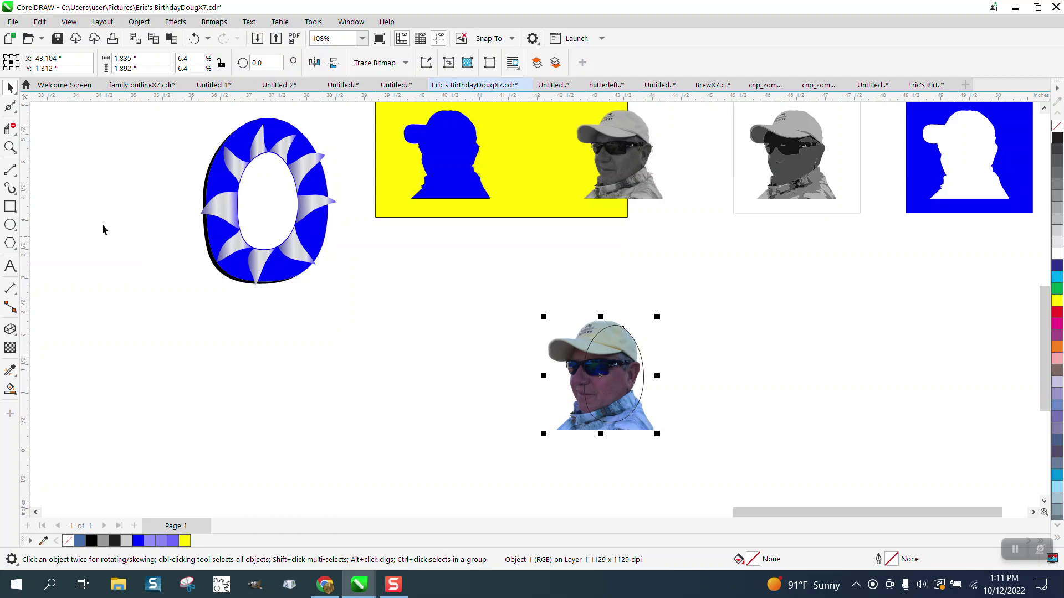
pyautogui.click(10, 147)
pyautogui.click(754, 478)
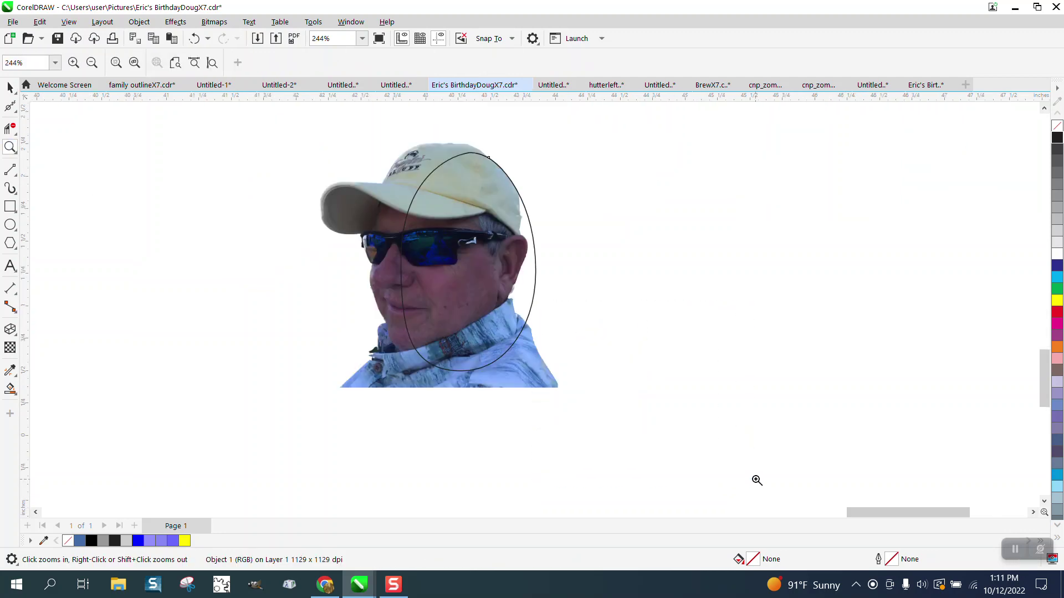
pyautogui.click(10, 87)
pyautogui.click(548, 351)
pyautogui.scroll(-2, 550, 353)
pyautogui.scroll(-1, 550, 355)
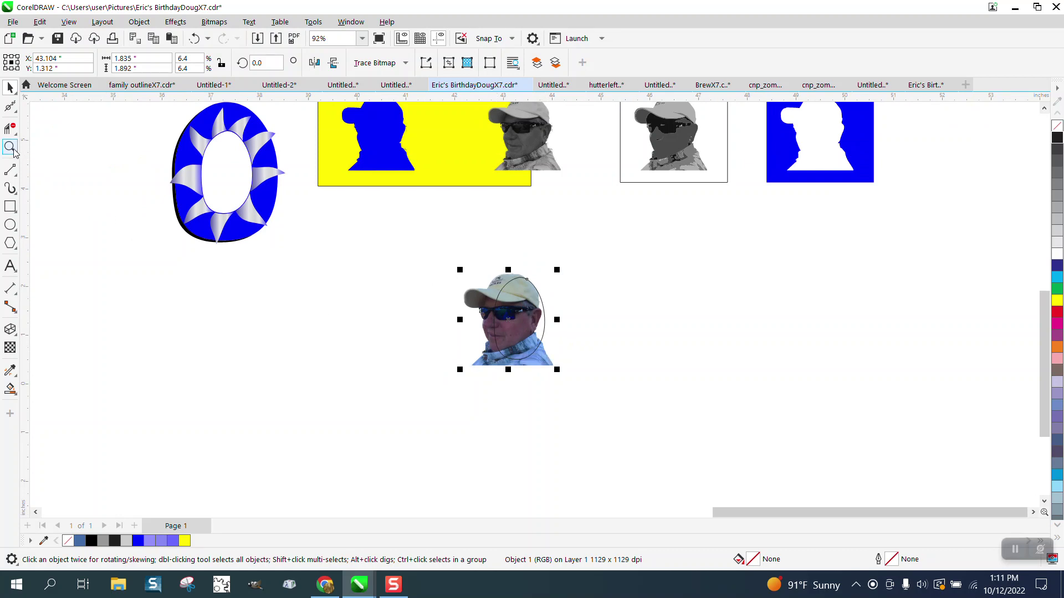
pyautogui.click(10, 146)
pyautogui.click(548, 331)
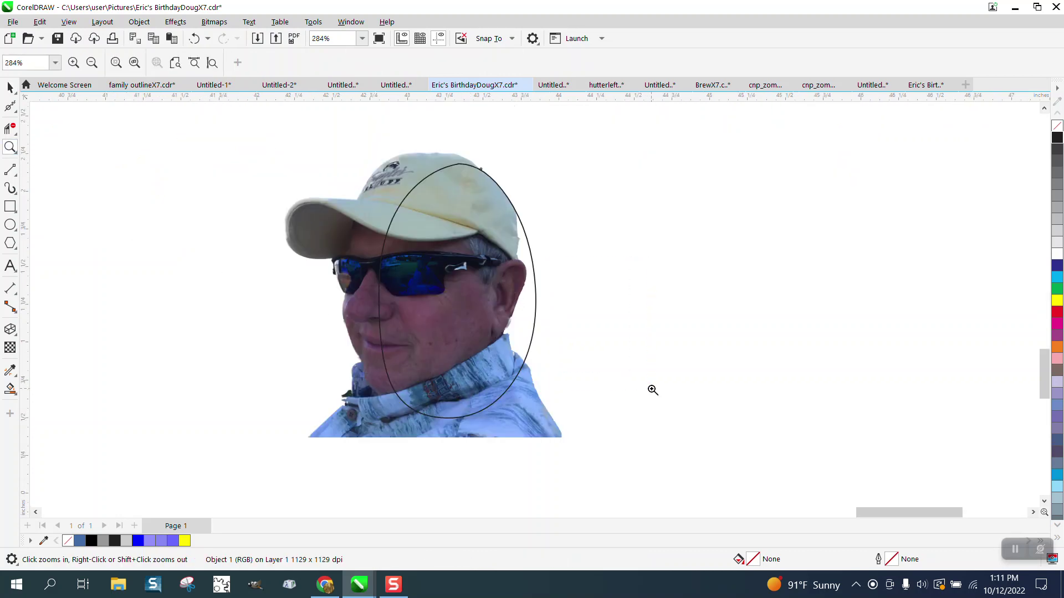
pyautogui.scroll(-4, 480, 333)
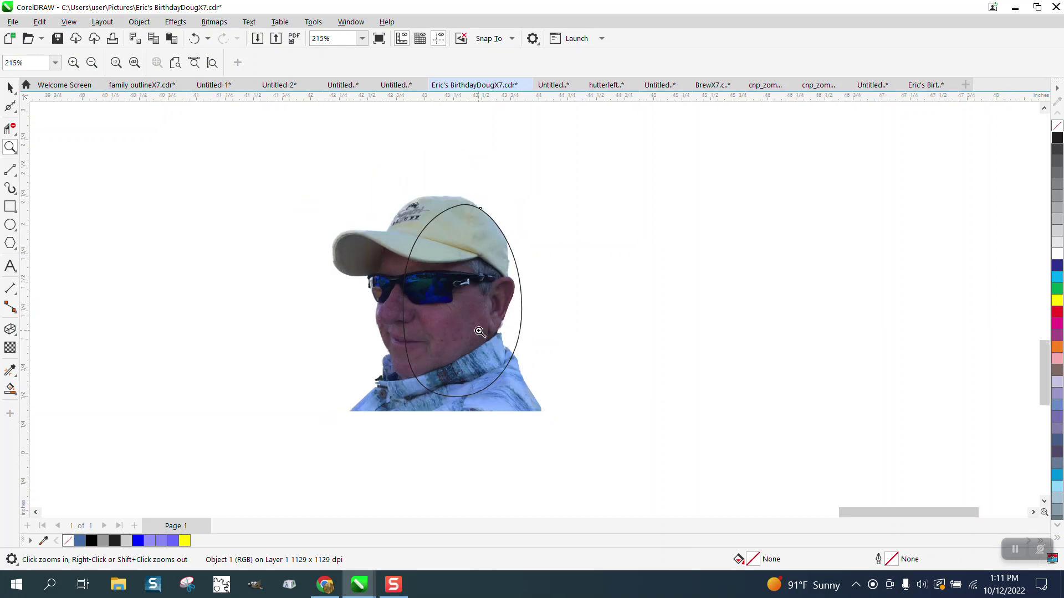
pyautogui.moveTo(480, 151); pyautogui.dragTo(626, 238)
pyautogui.scroll(-4, 334, 322)
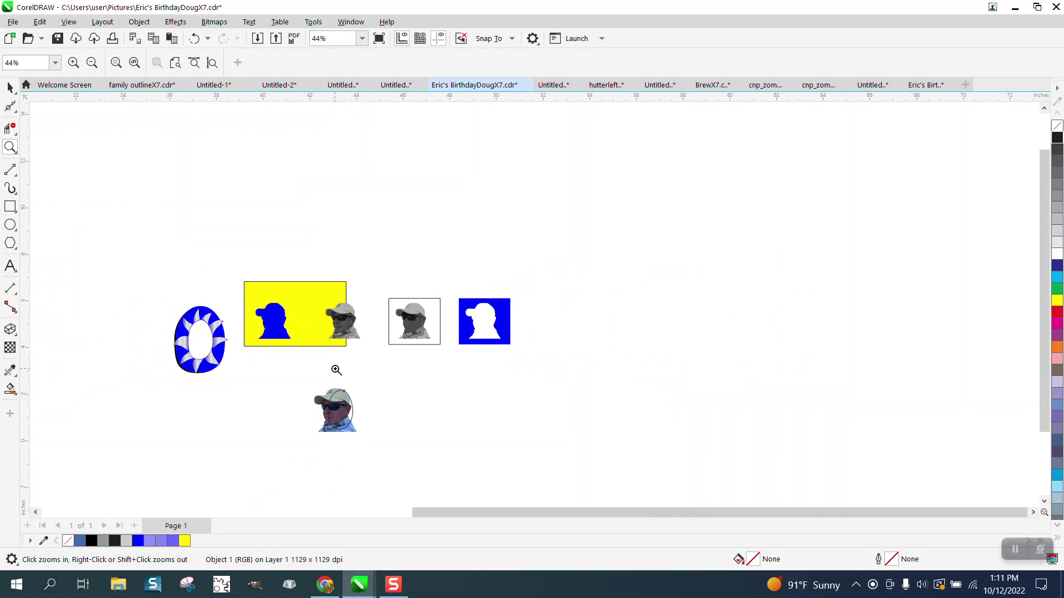
pyautogui.moveTo(319, 383); pyautogui.dragTo(391, 437)
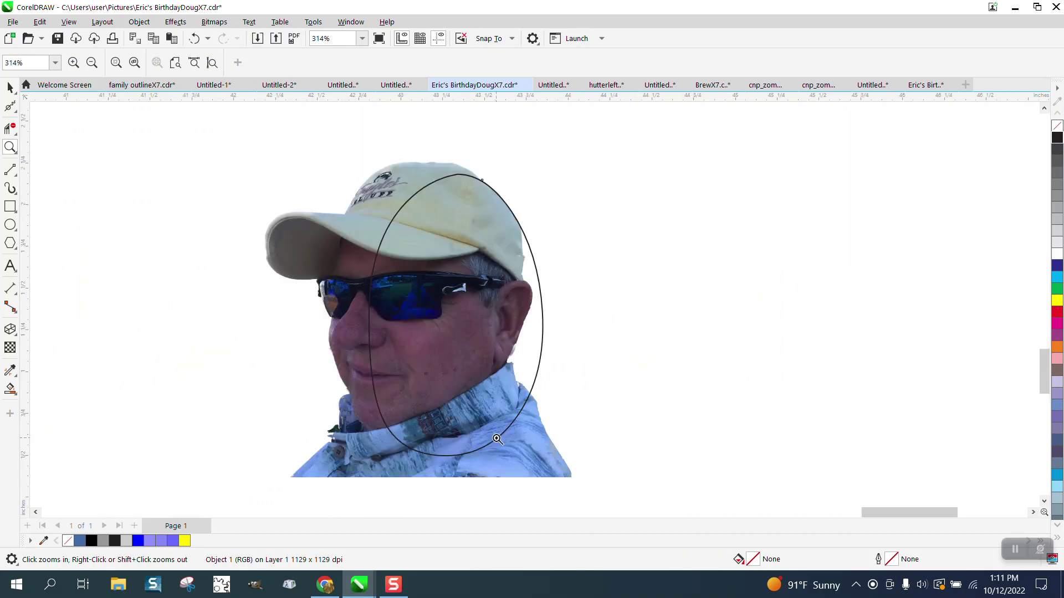